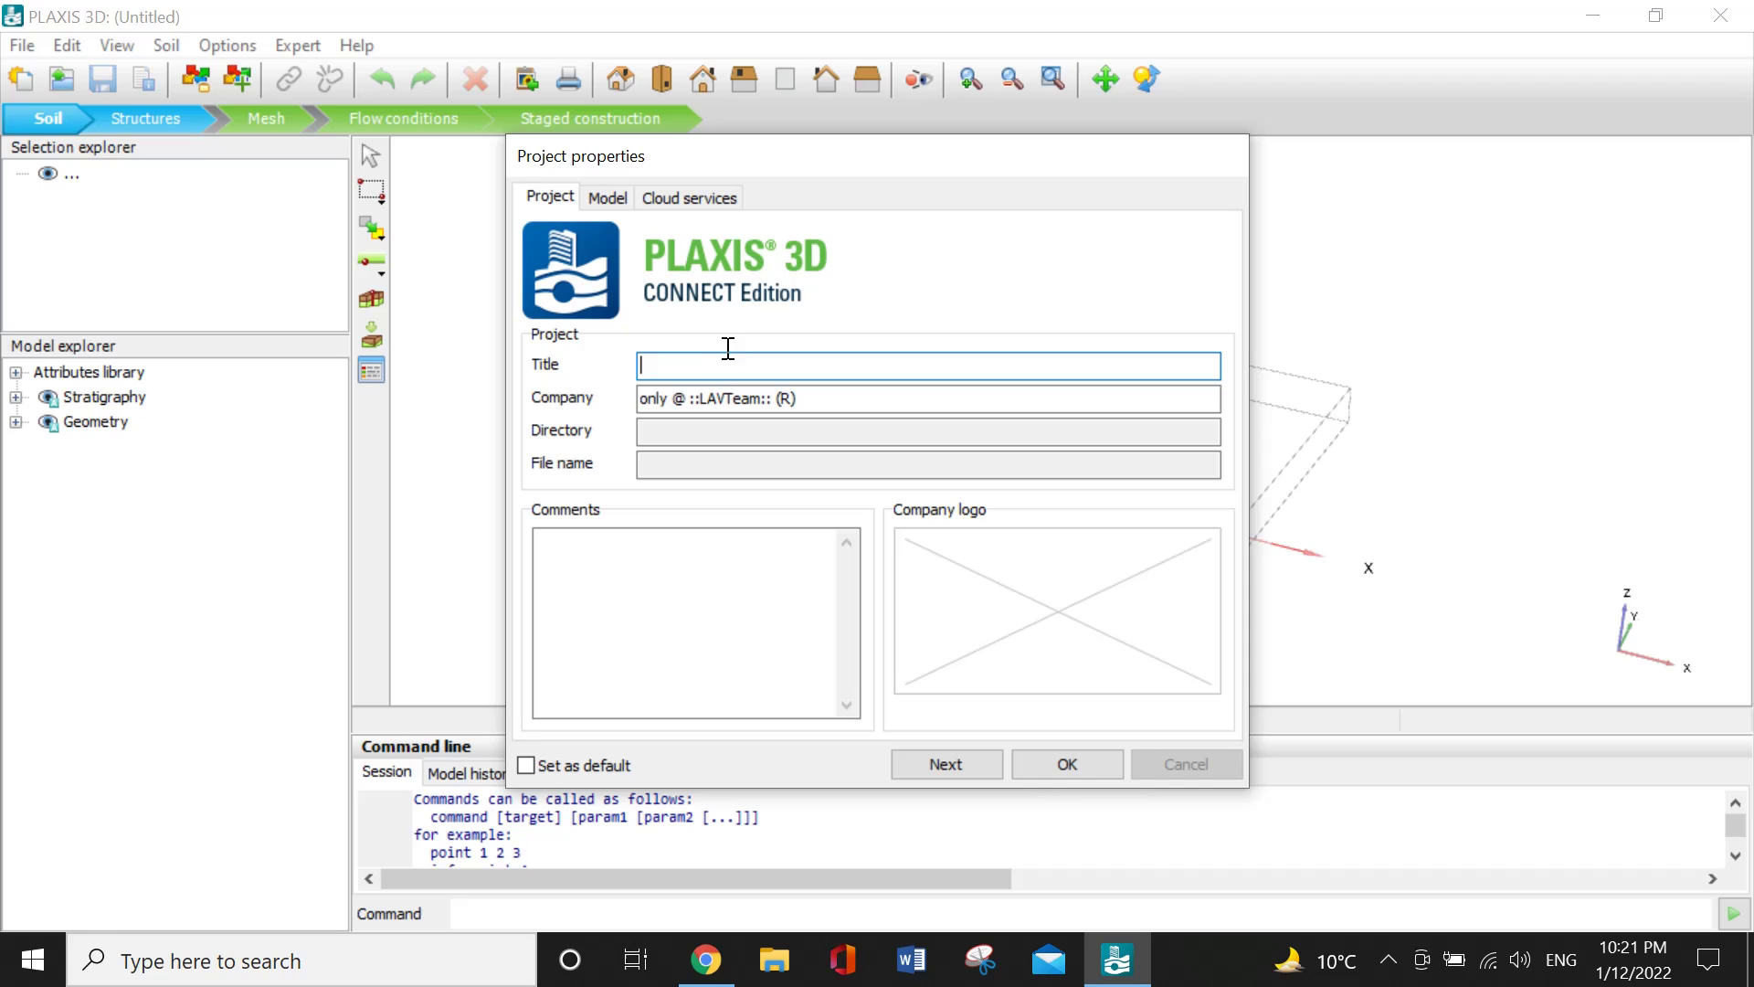
Paste the project title and load the White with Gear Icon Industrial Logo image from Downloads as the company logo.
right_click(664, 367)
left_click(714, 482)
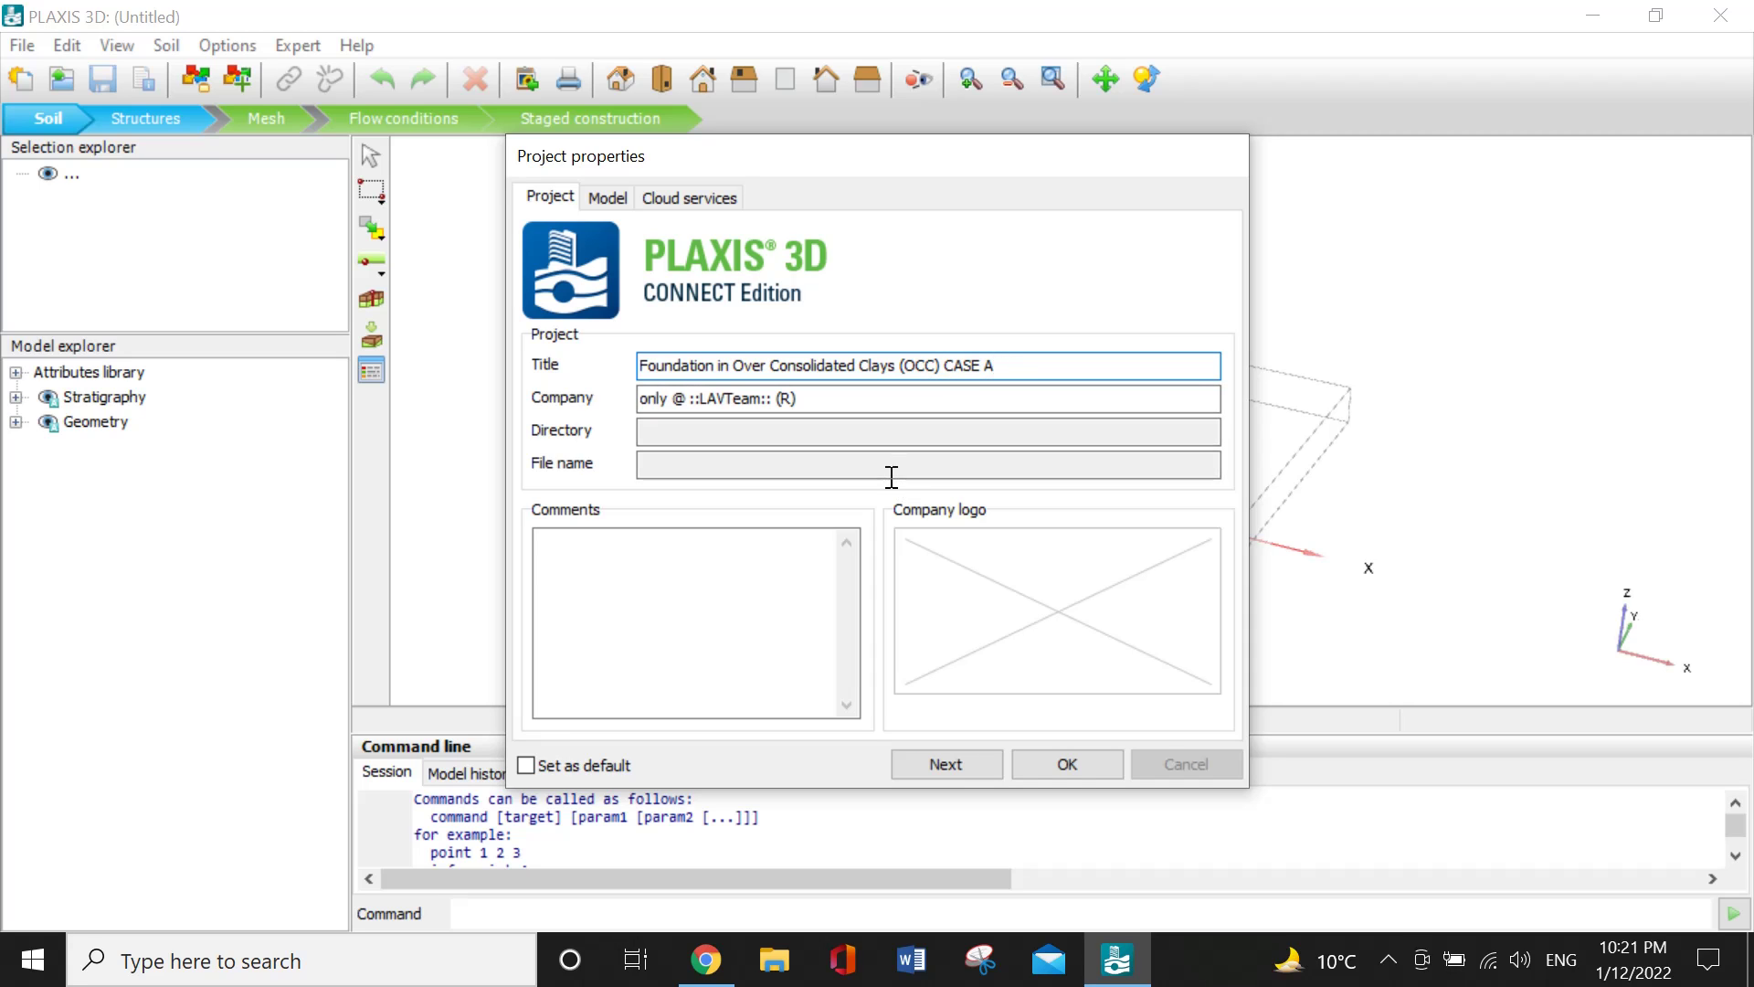
left_click(1026, 587)
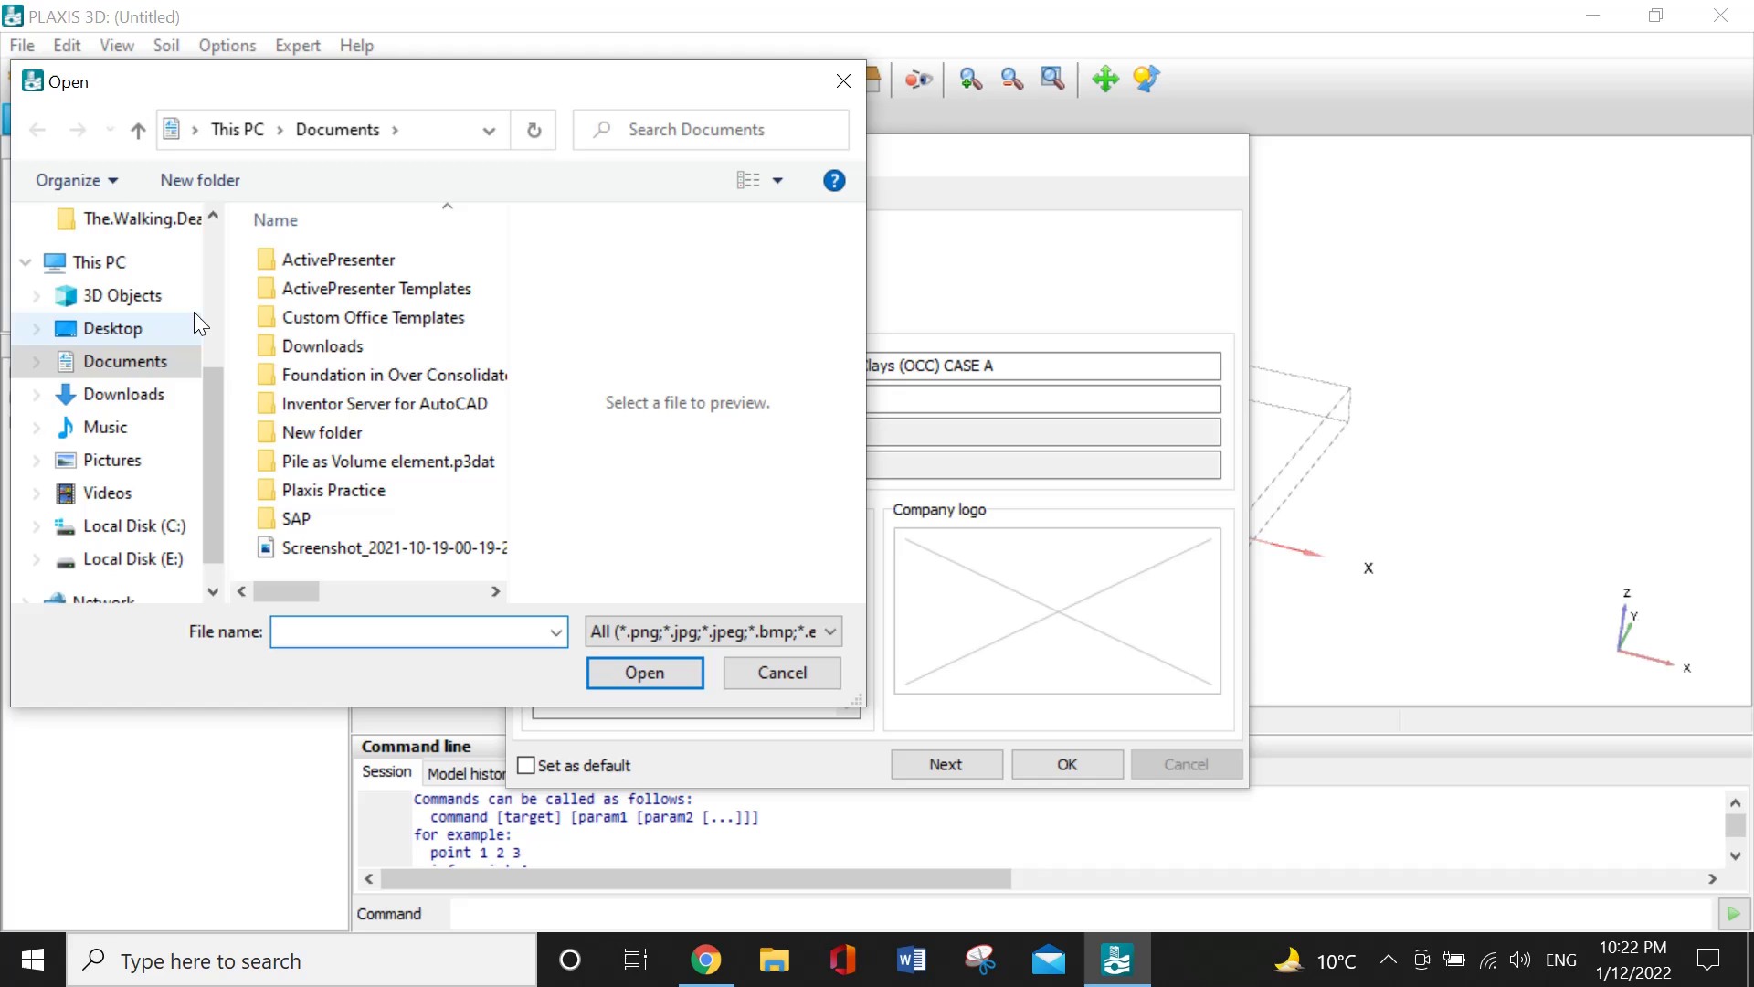
left_click(128, 394)
left_click(319, 498)
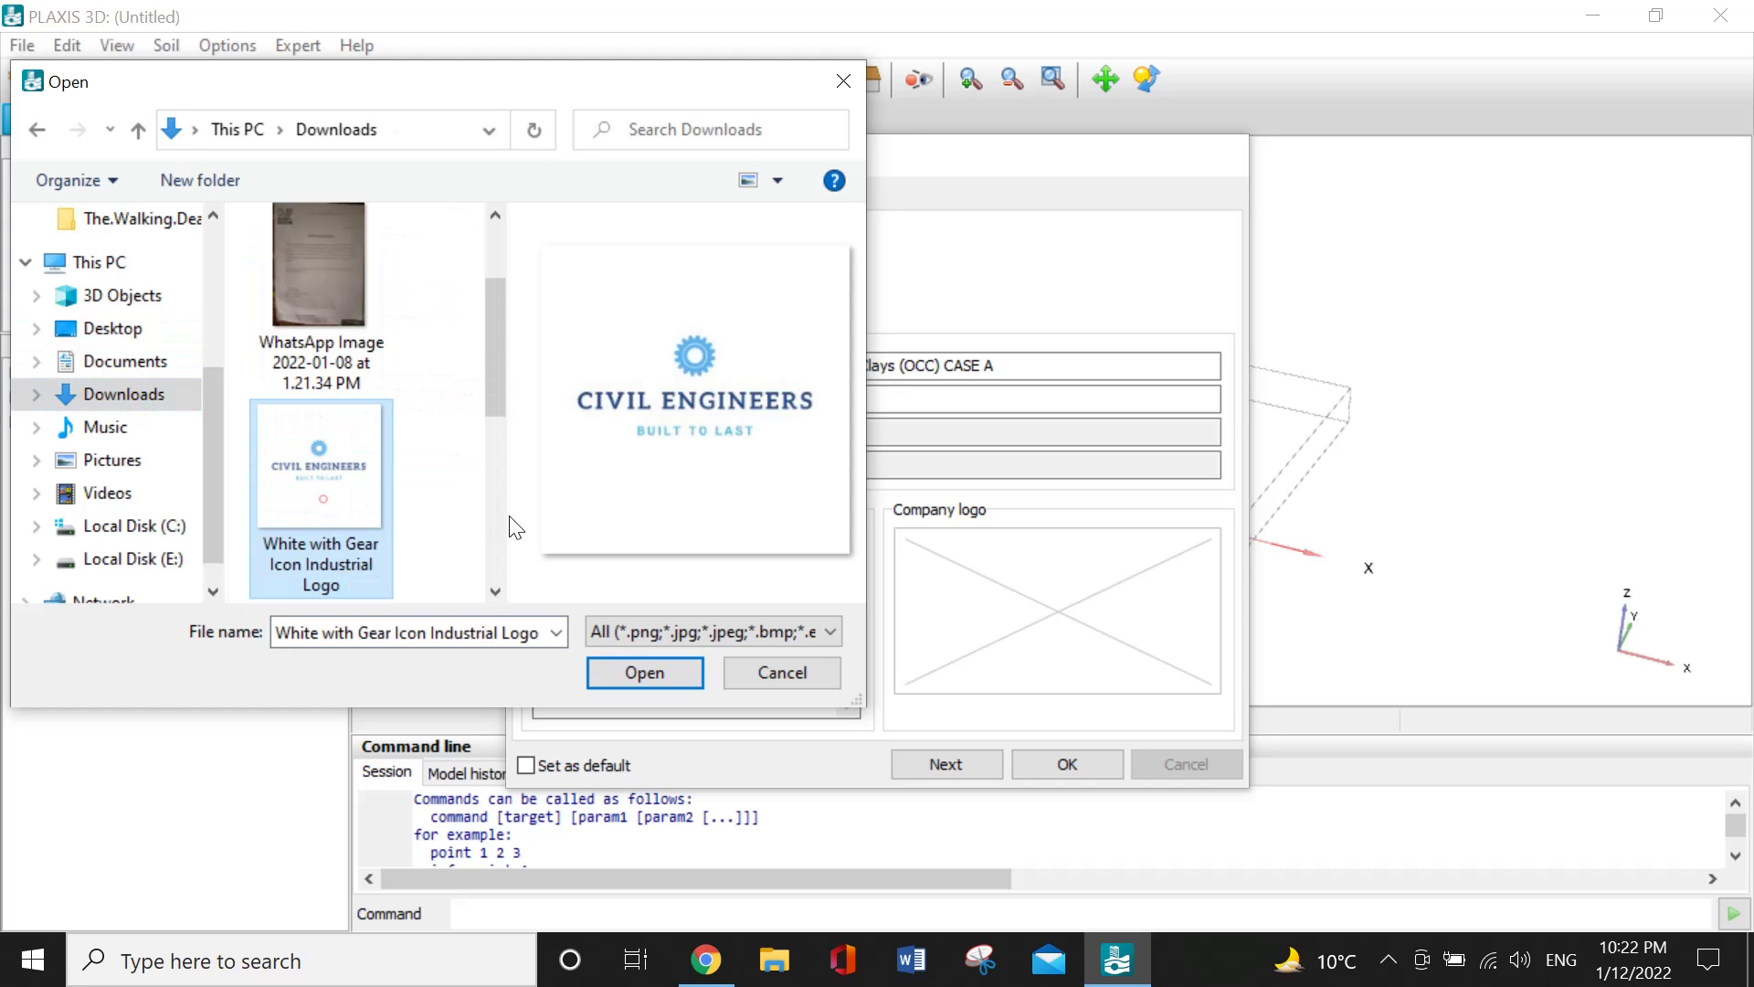
left_click(644, 674)
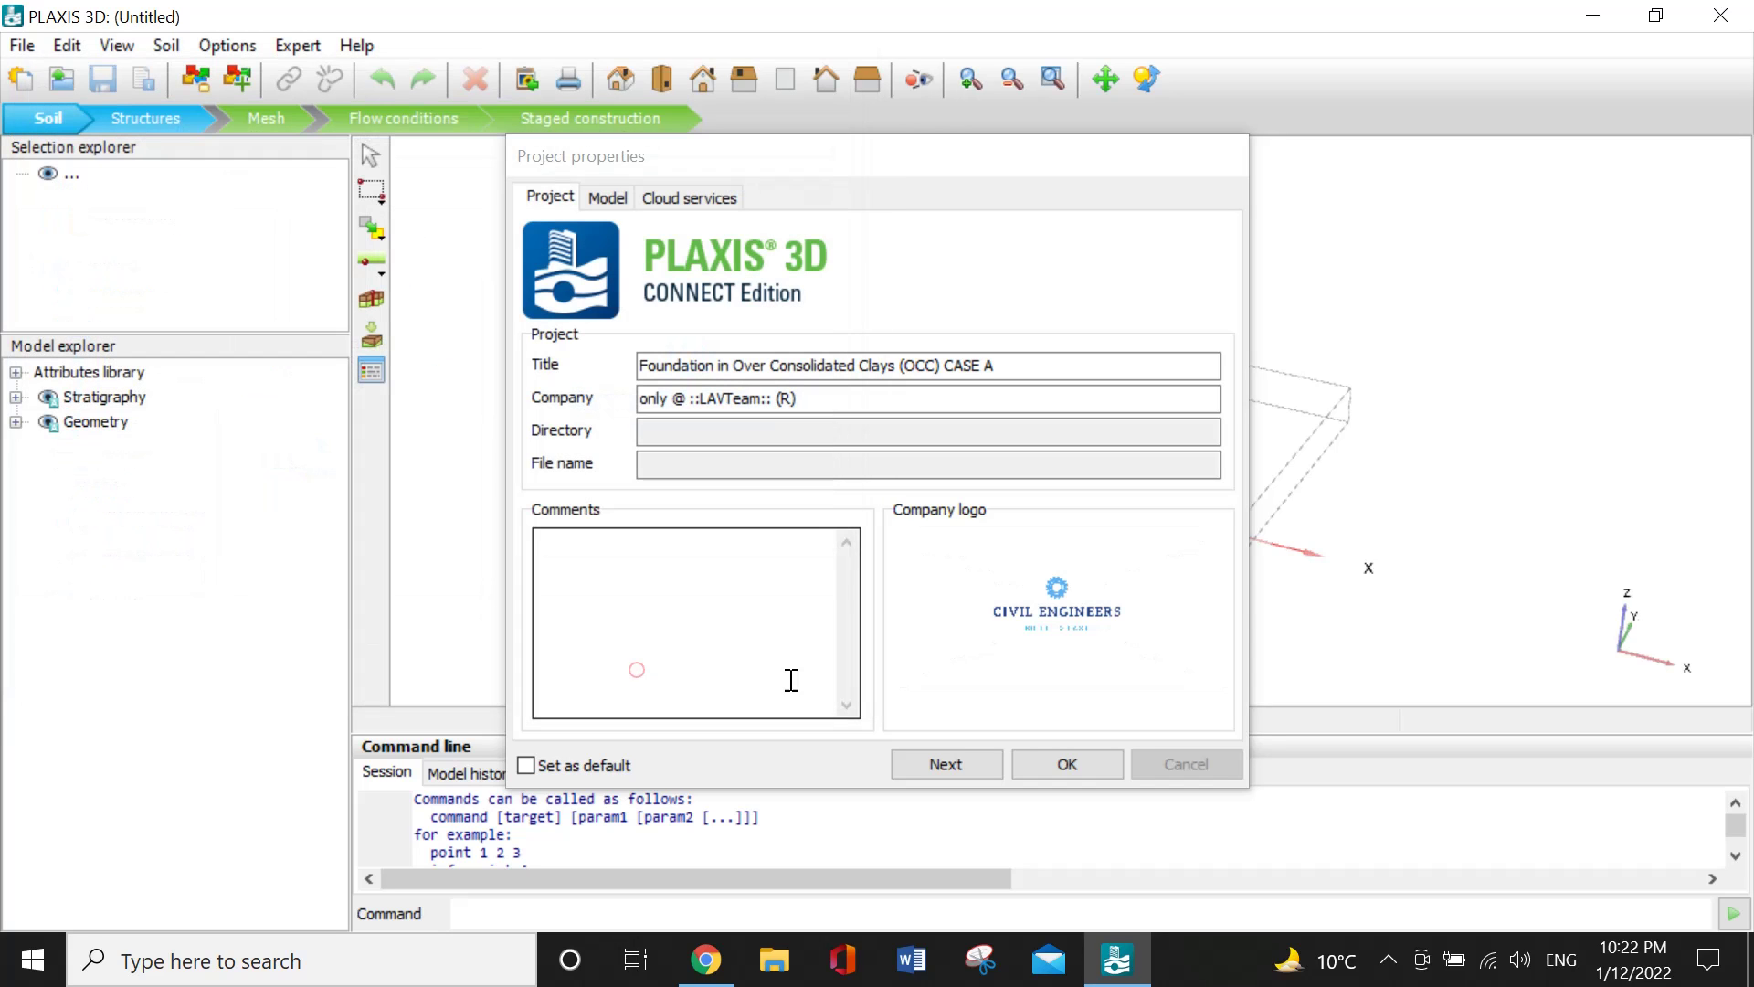
On the Model tab, set the contour x range to xmin -75 and xmax 75 m.
left_click(612, 197)
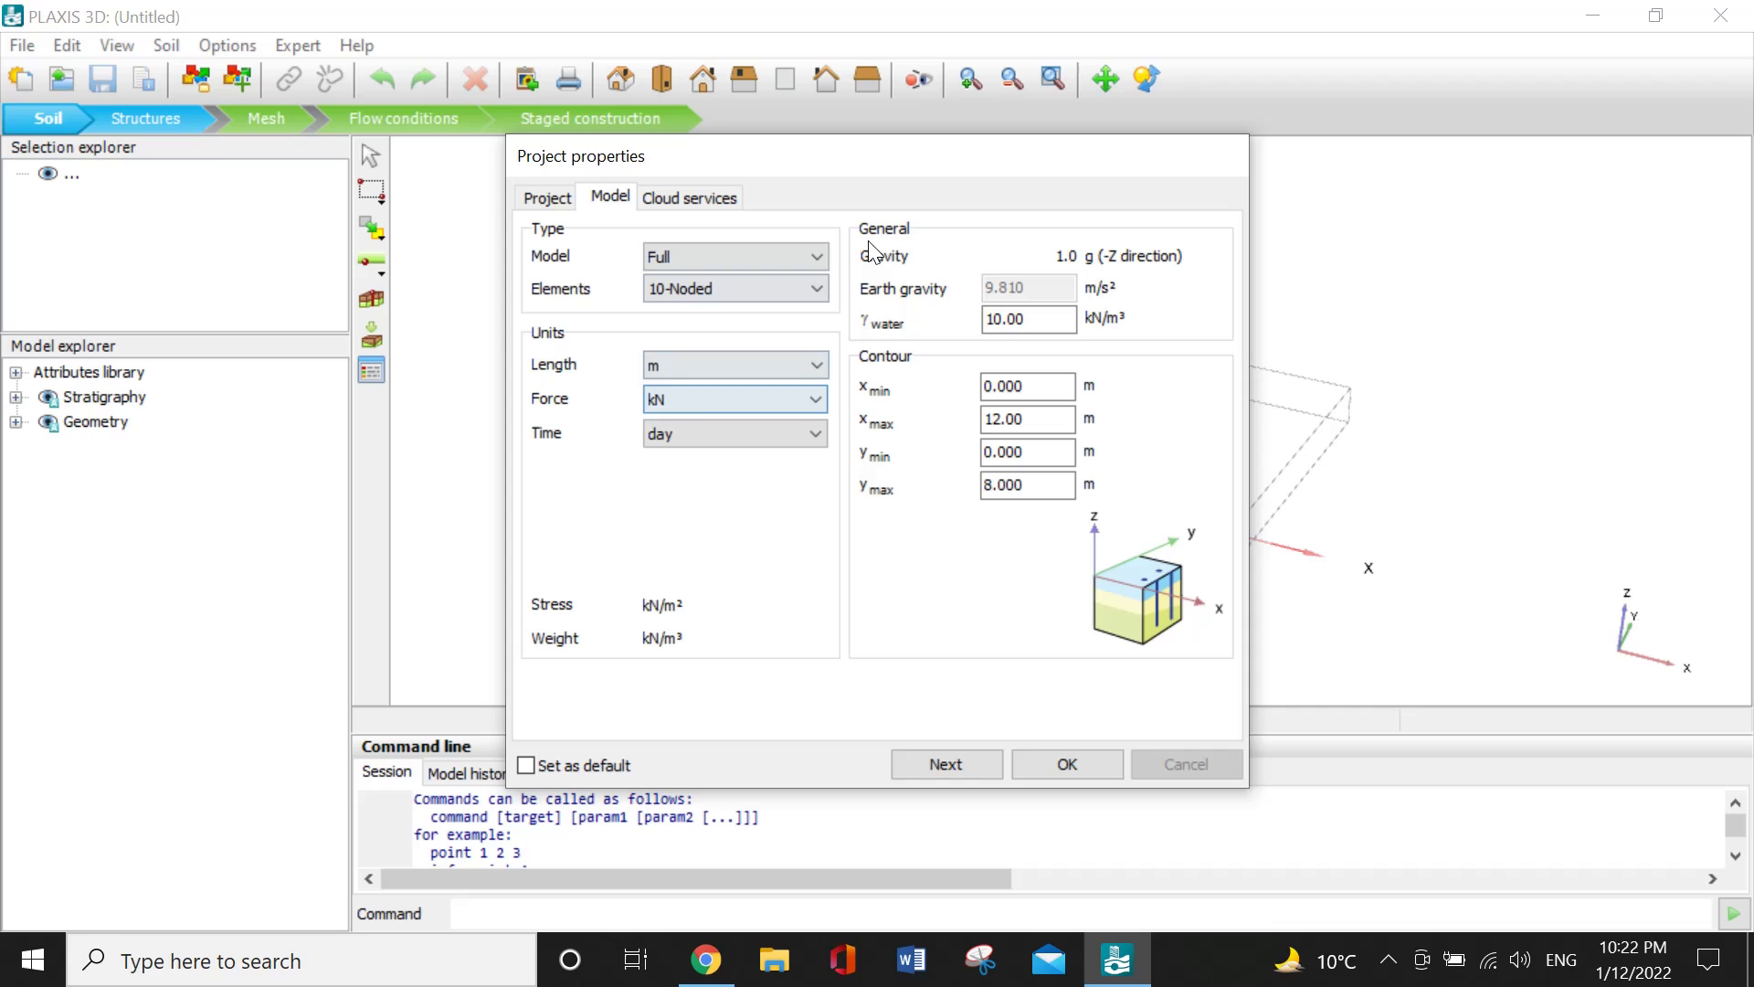
double_click(1036, 385)
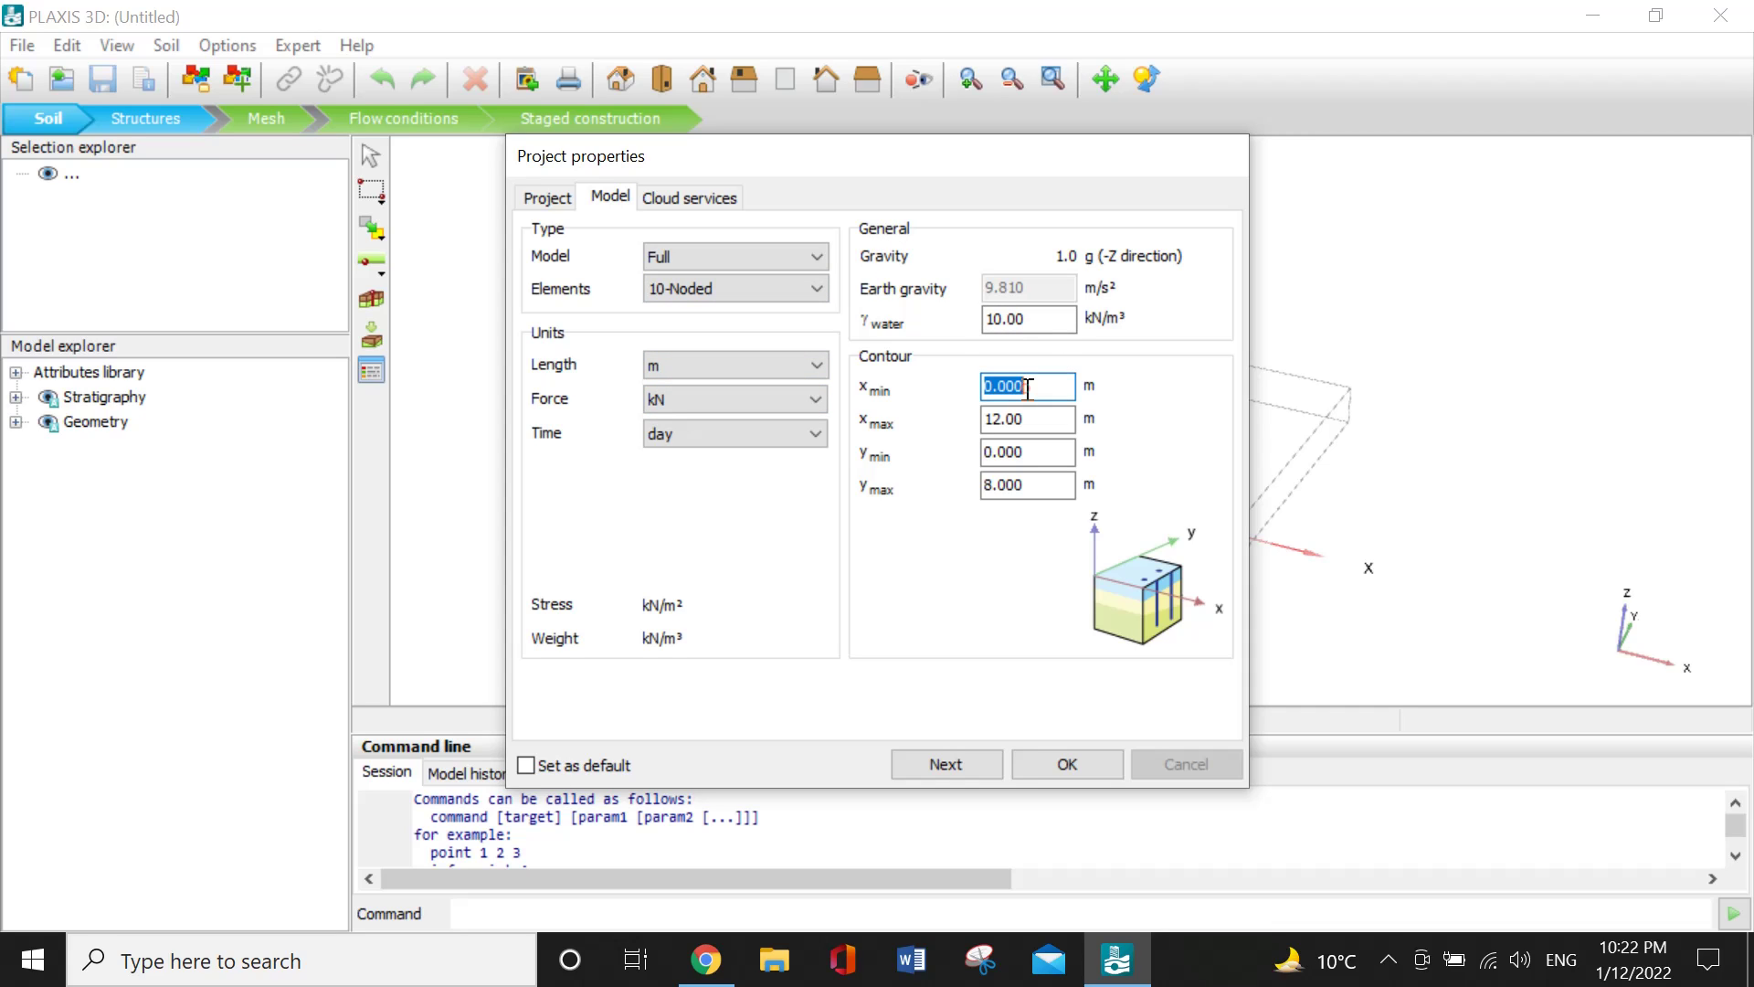
type("-75")
double_click(1042, 420)
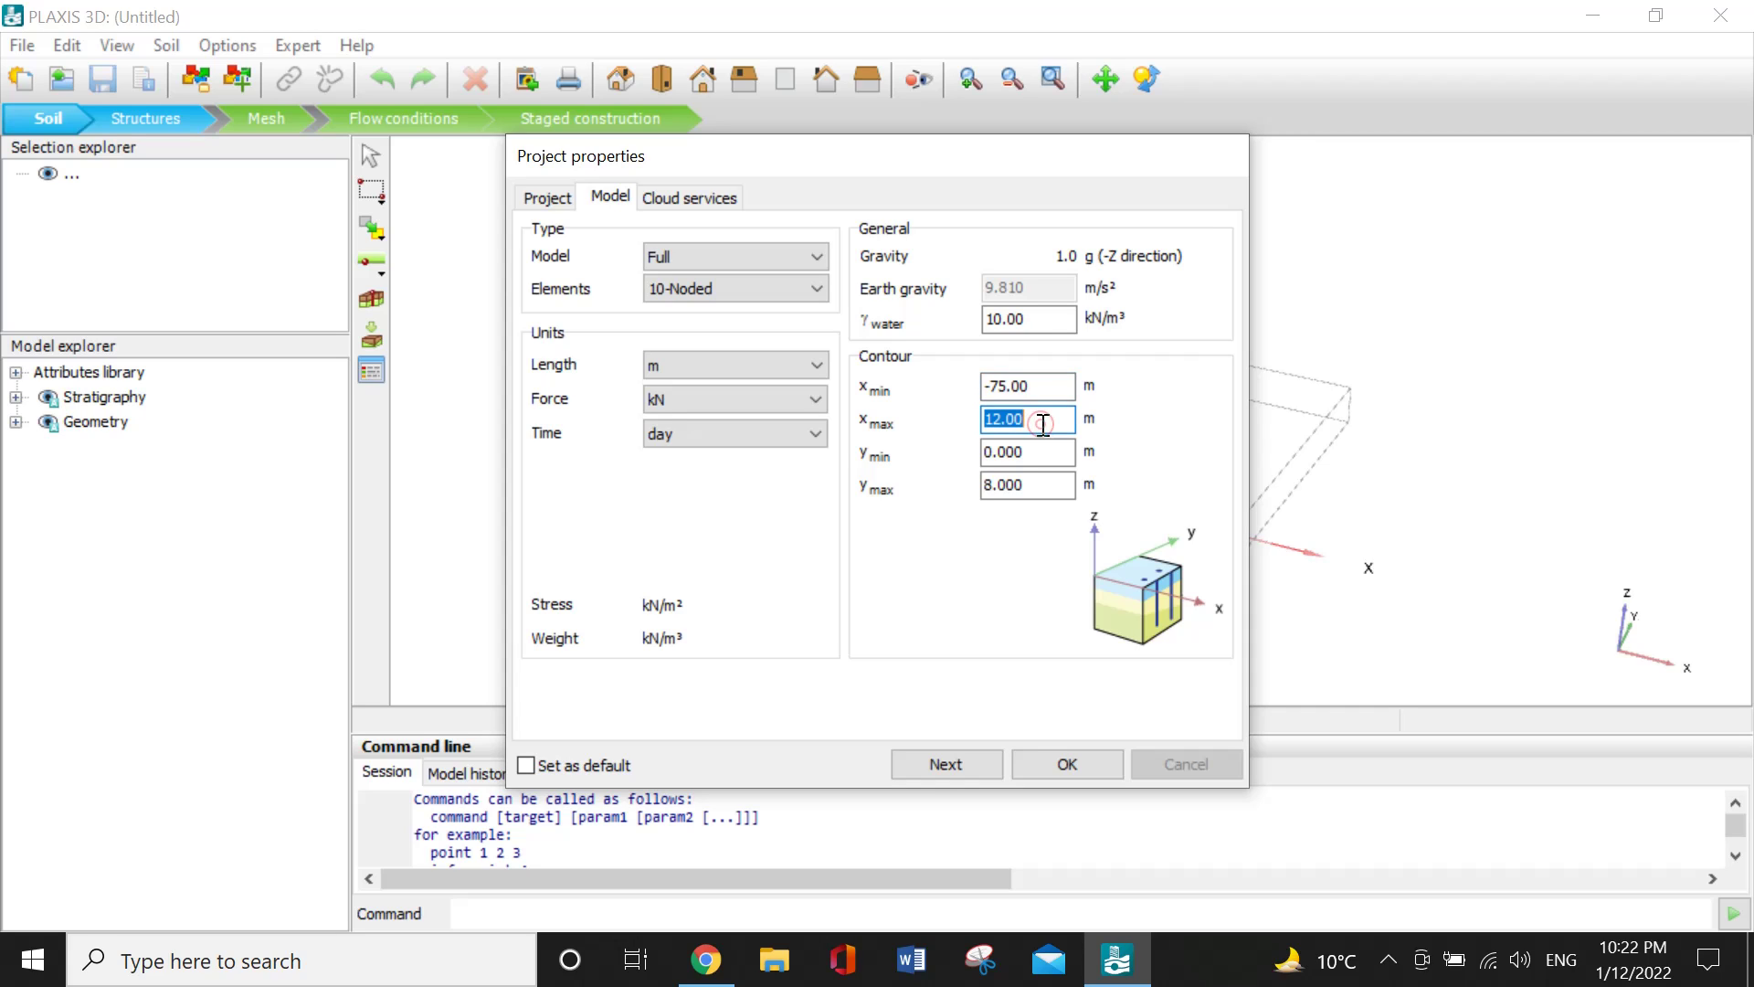
type("75")
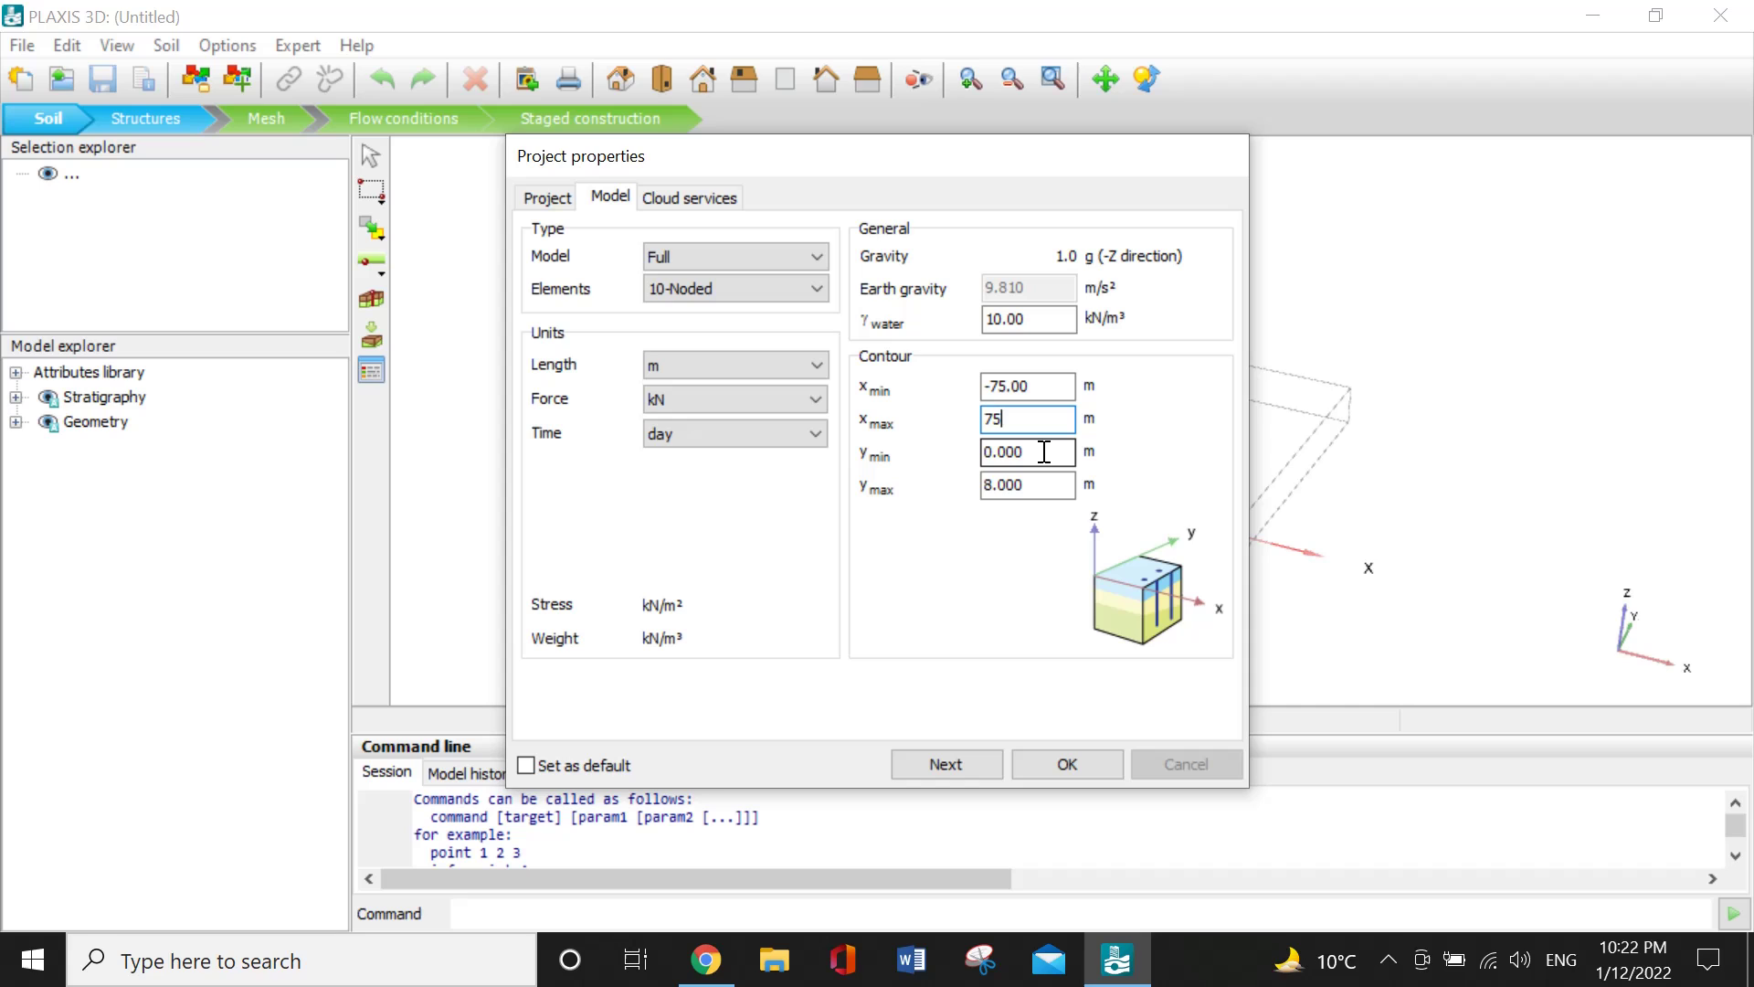
Set the contour y range to ymin -75 and ymax 75 m, clearing the invalid-value error.
left_click(1043, 452)
left_click(1042, 452)
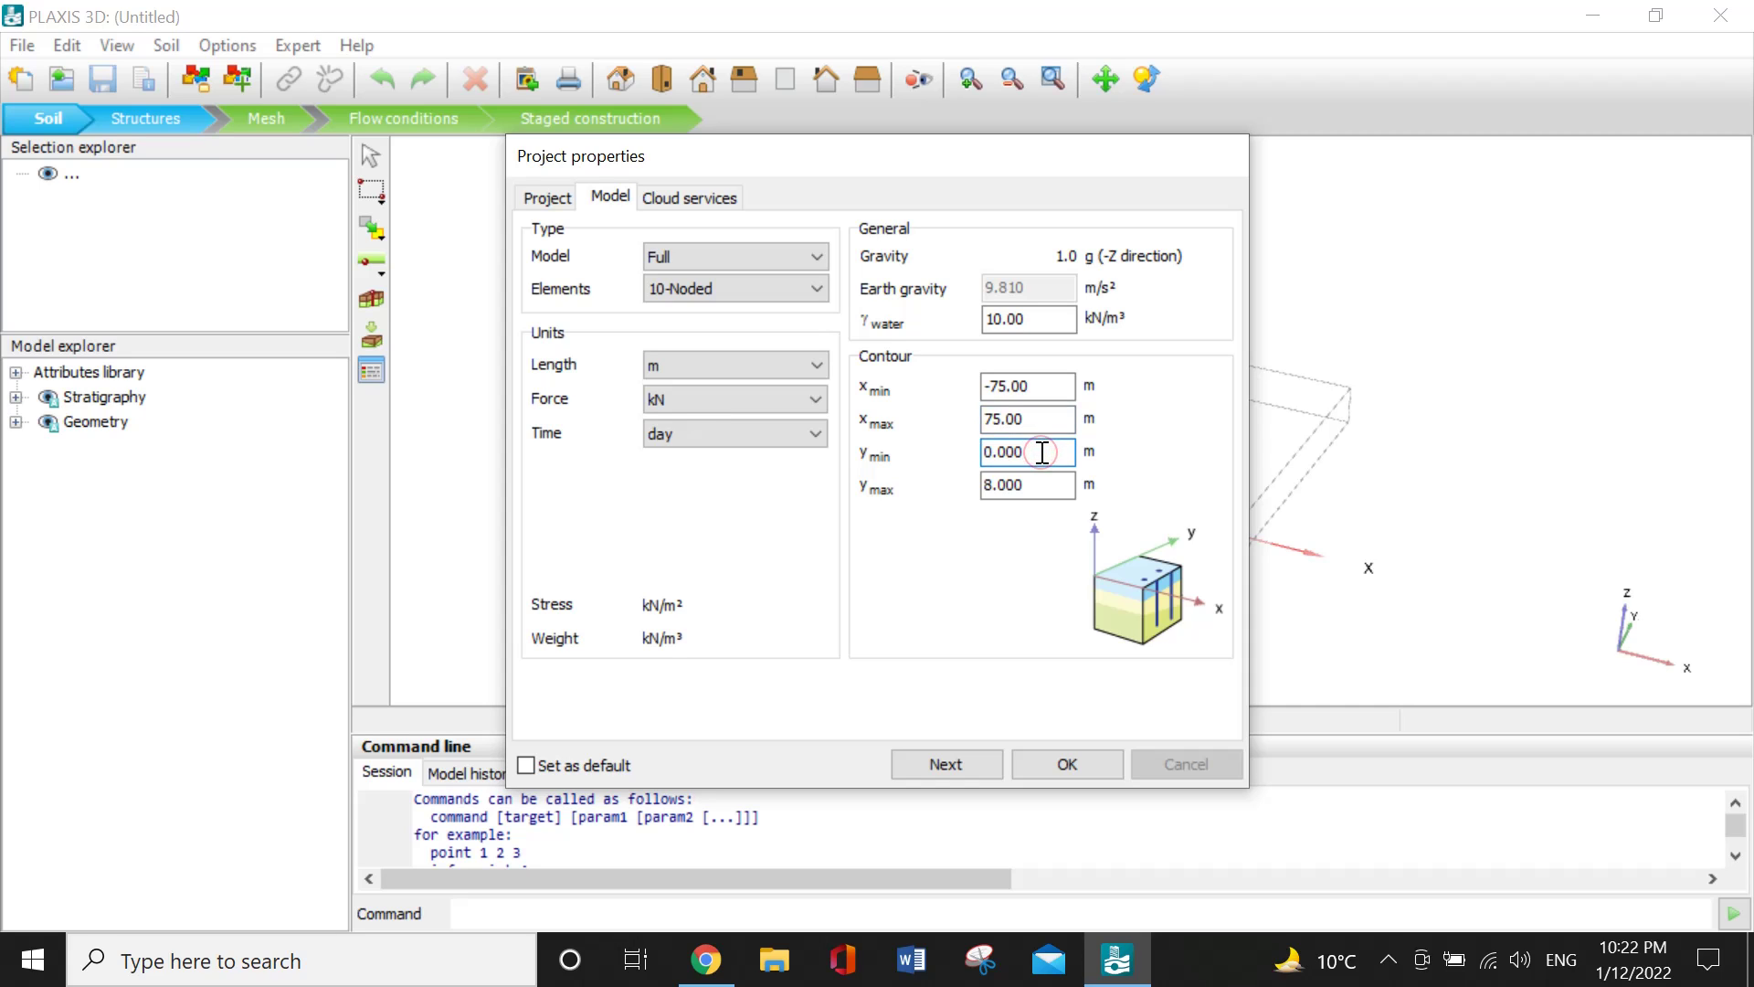
type("-75")
left_click(1029, 482)
left_click(1025, 418)
left_click(1033, 453)
double_click(1034, 452)
type("-75")
left_click(1033, 482)
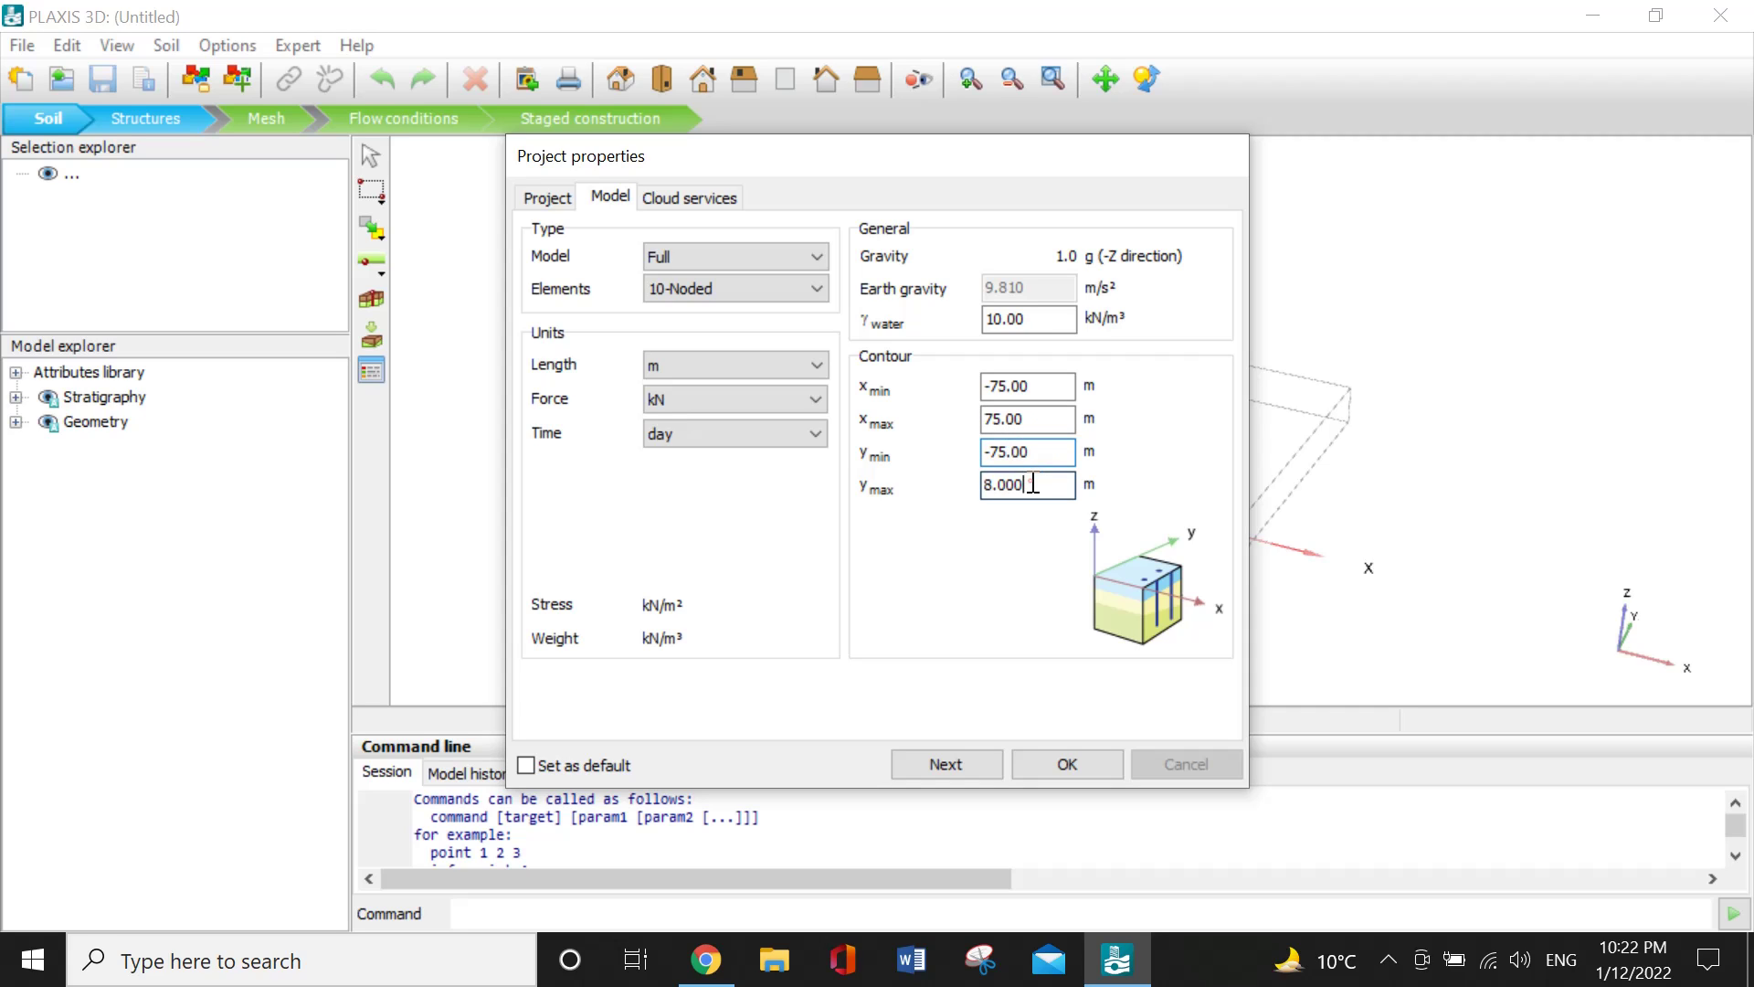
double_click(1033, 483)
type("75")
Apply the 150×150 m contour and place a borehole at the origin.
left_click(1076, 767)
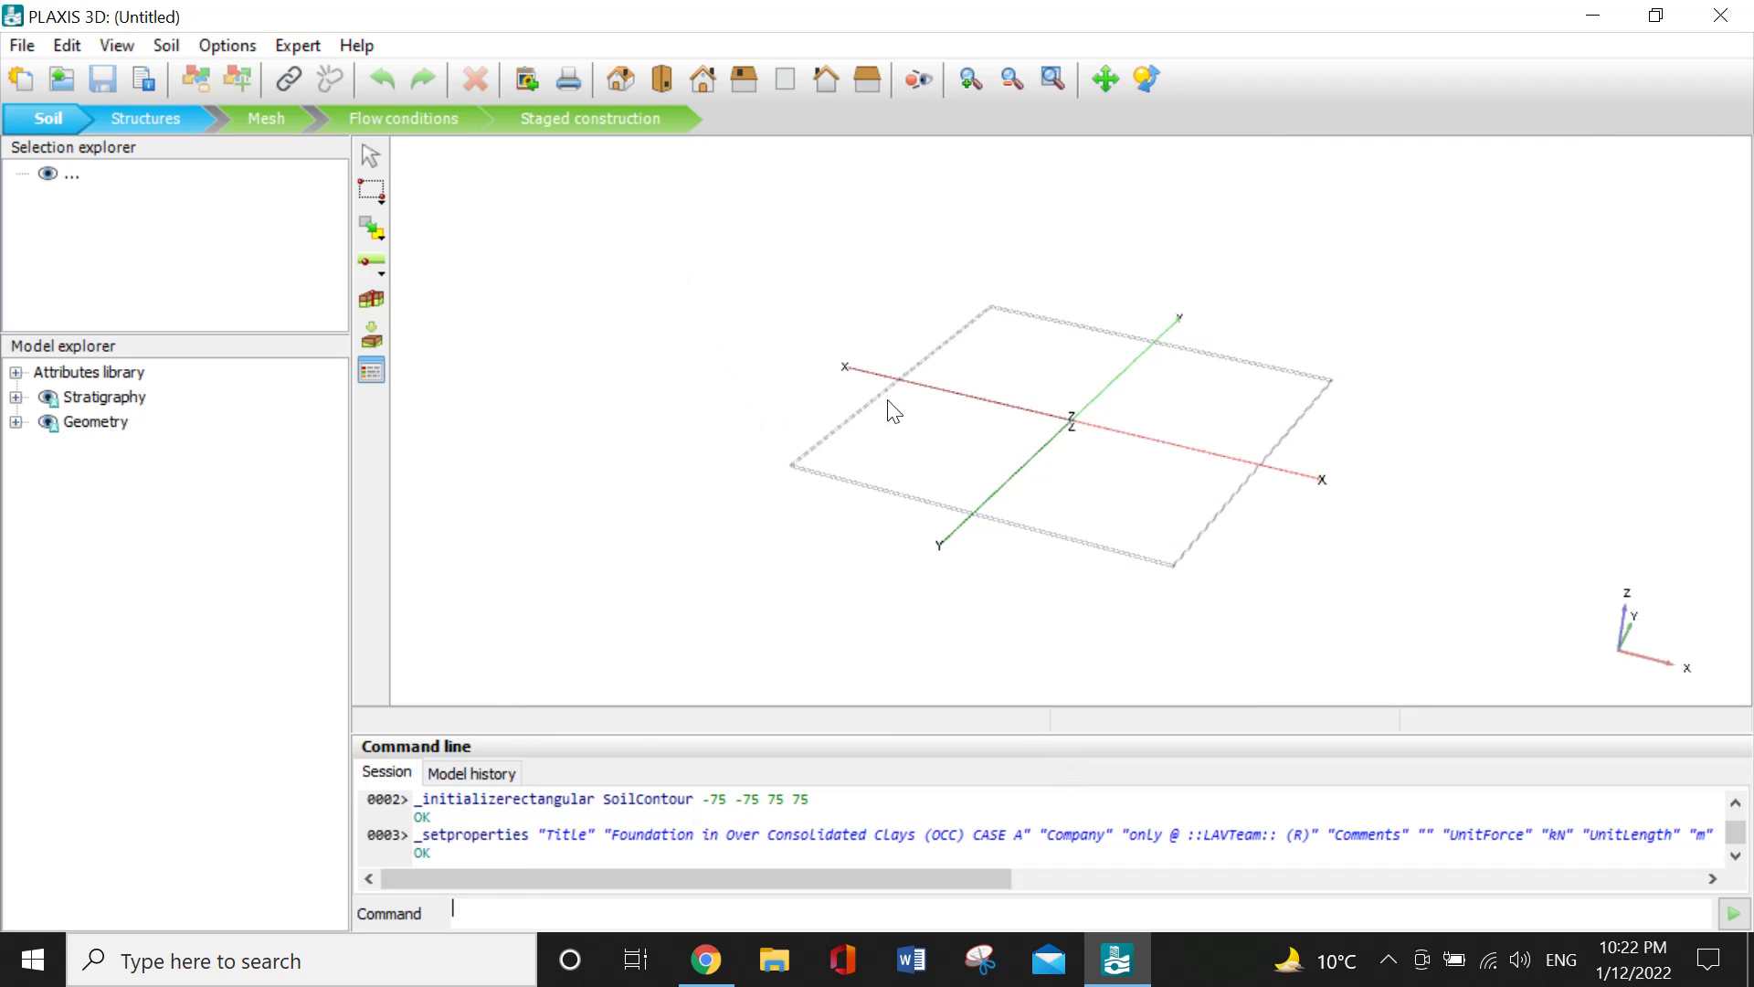
left_click(371, 298)
scroll(1088, 478, "up", 5)
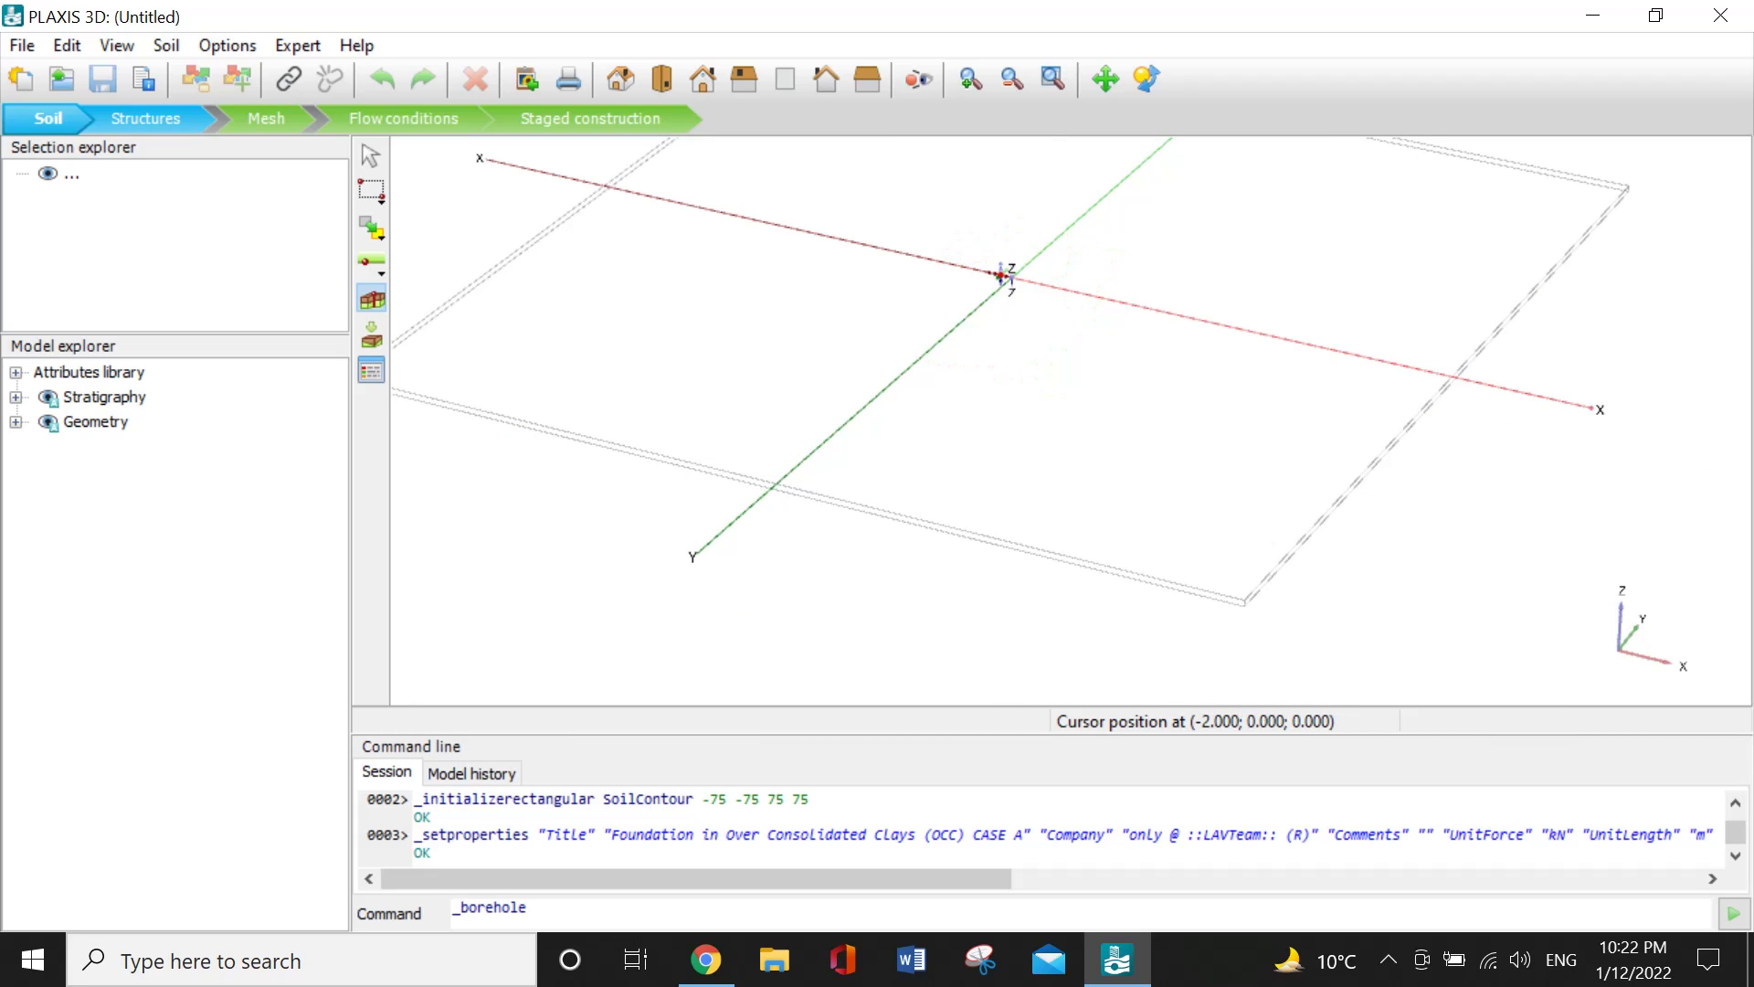
left_click(1012, 279)
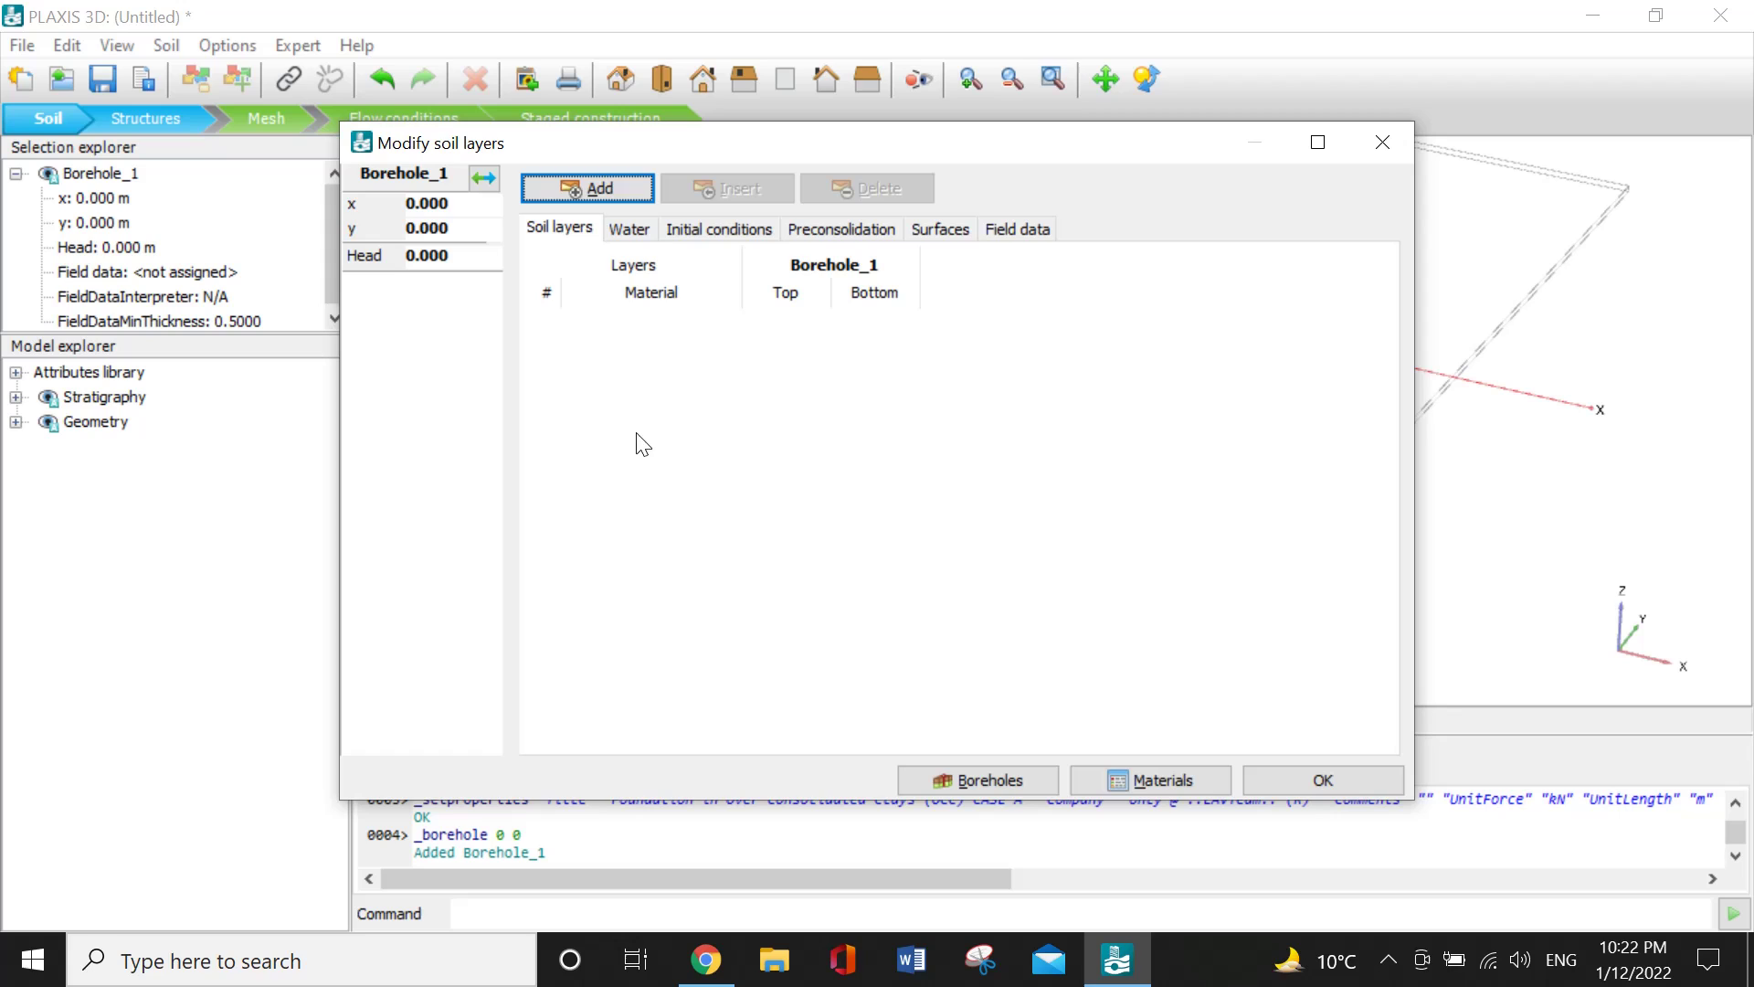
Add one soil layer with head -2 m, top 0 and bottom -40 m.
left_click(585, 188)
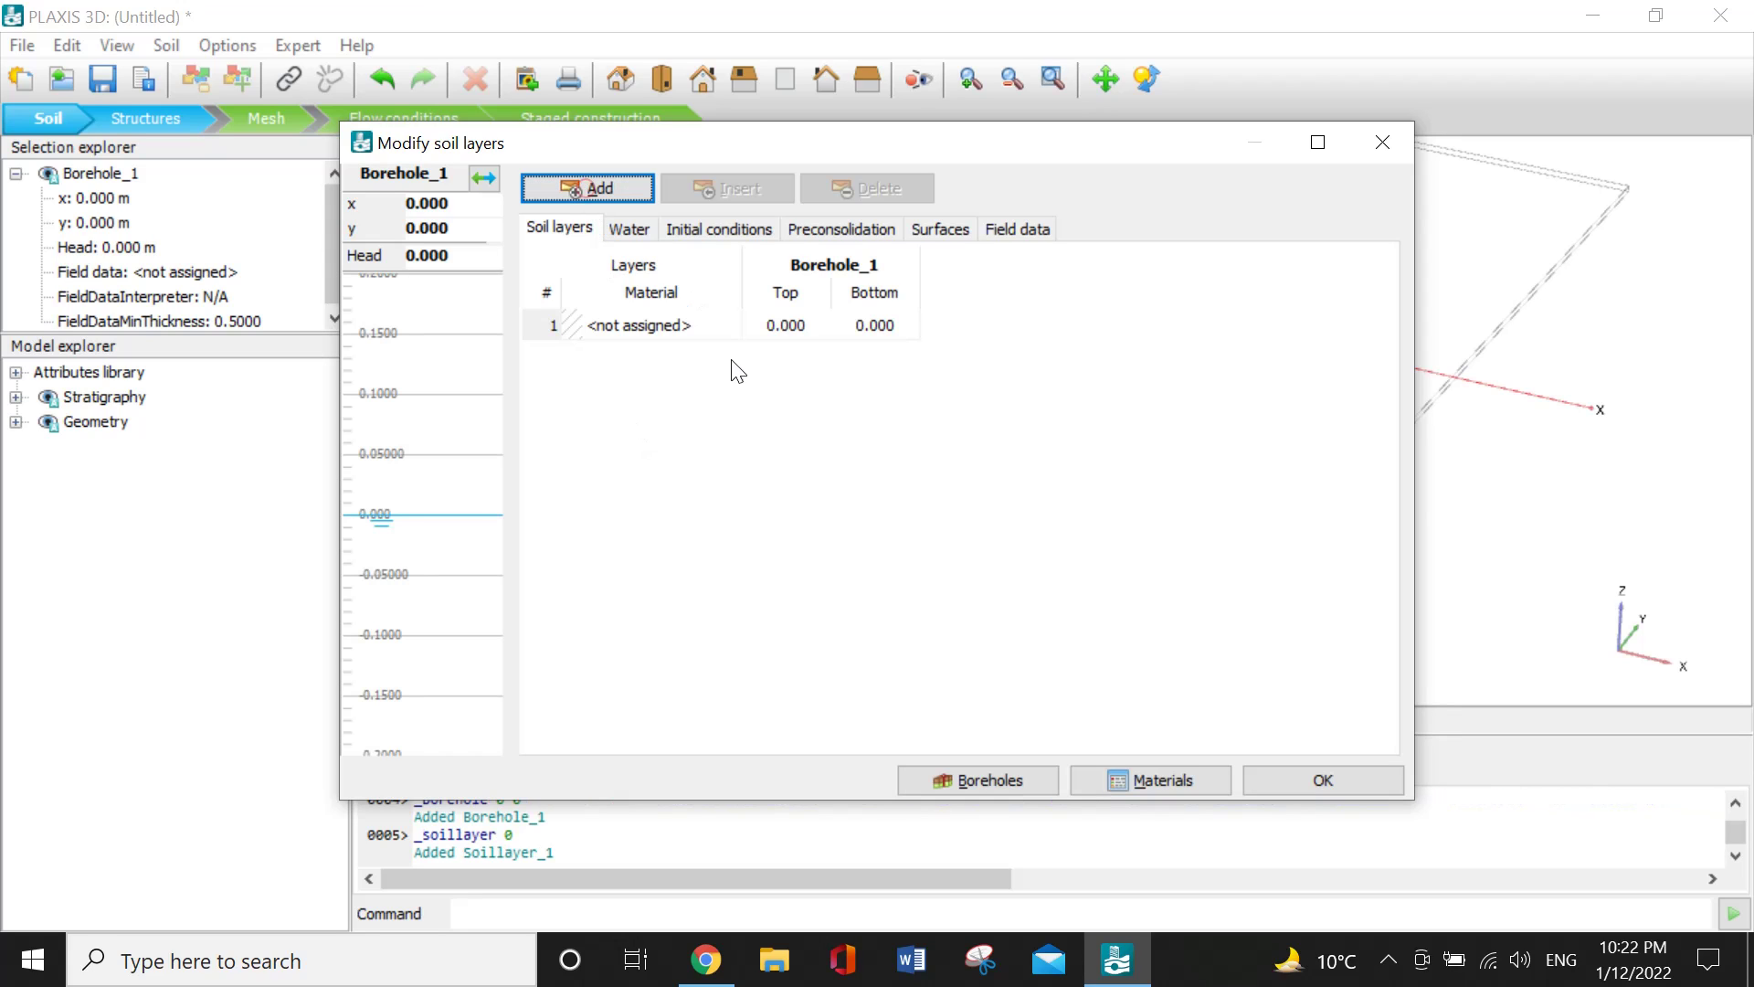
left_click(446, 256)
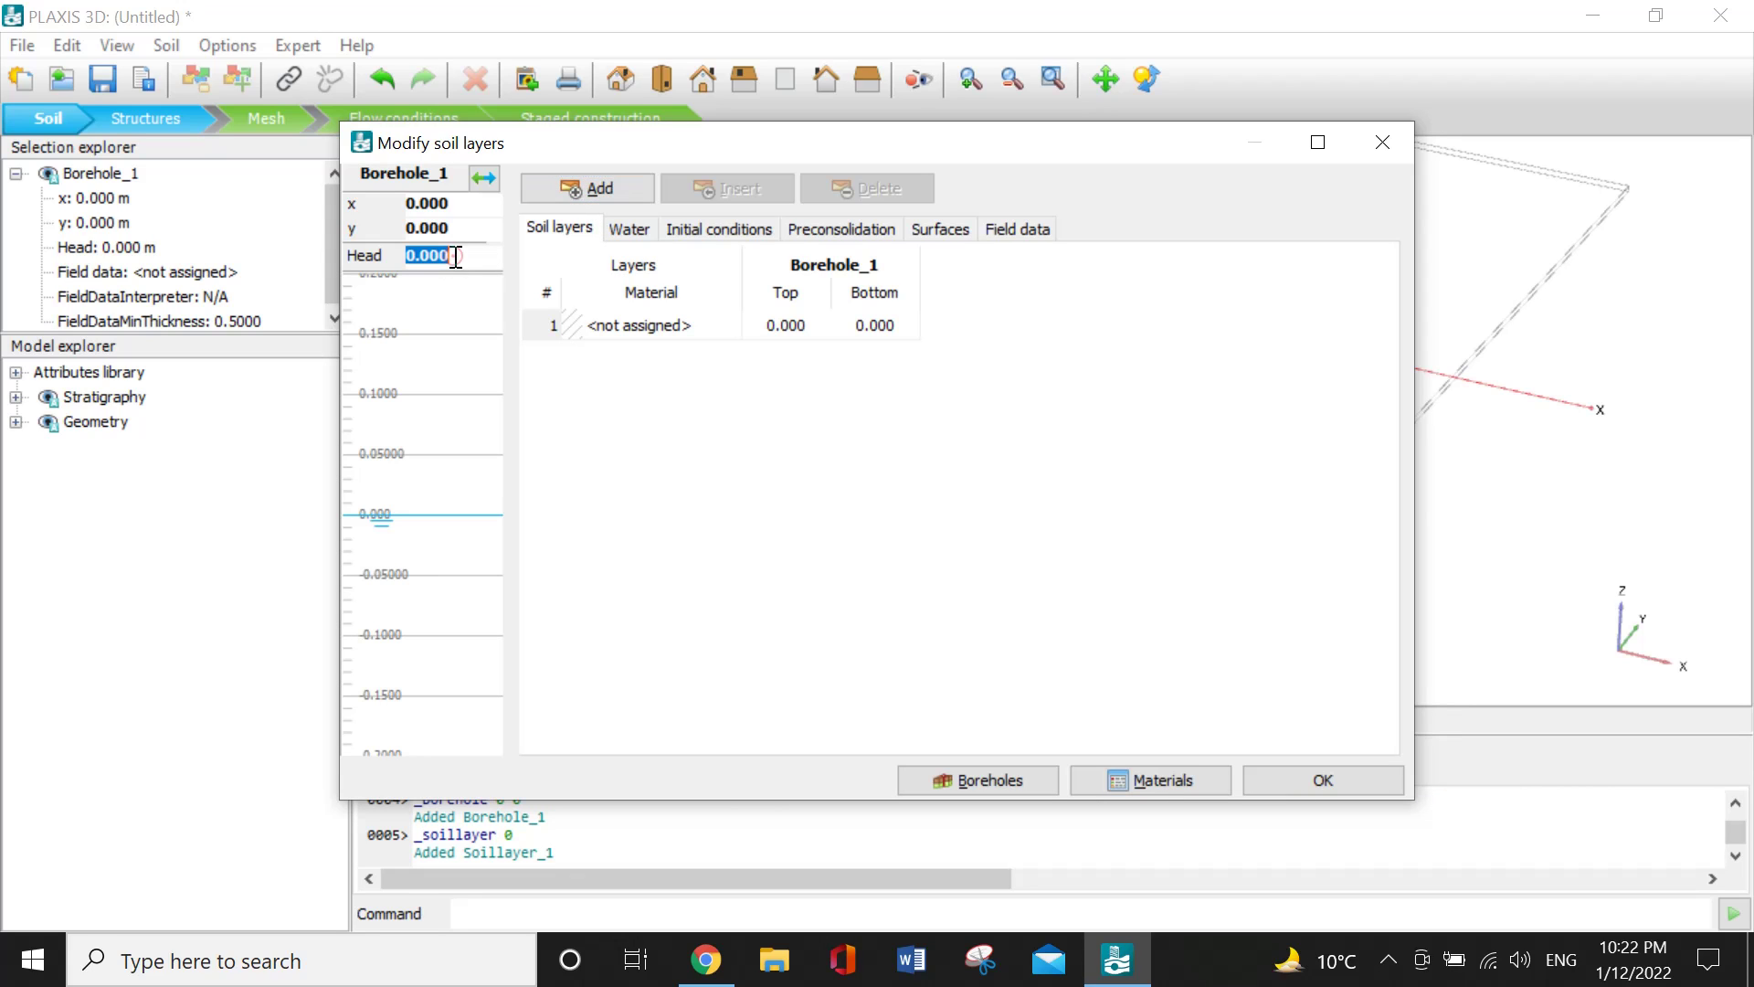
type("-2")
left_click(807, 326)
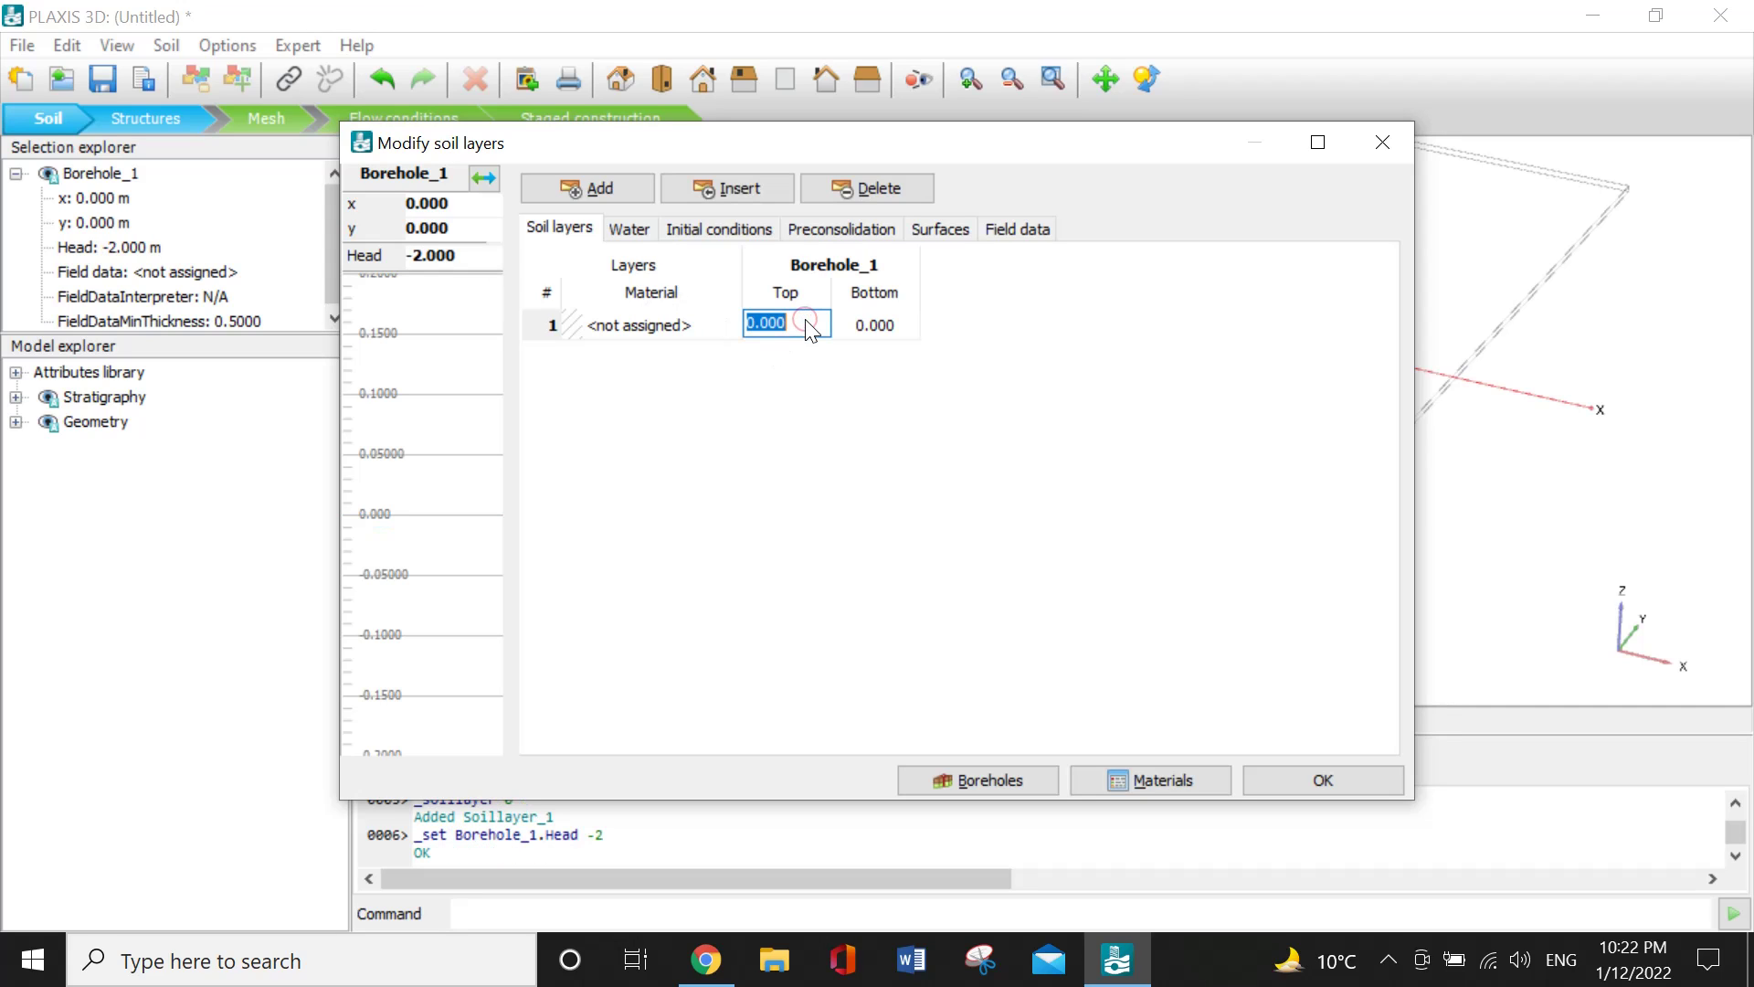
type("0")
left_click(863, 325)
type("-")
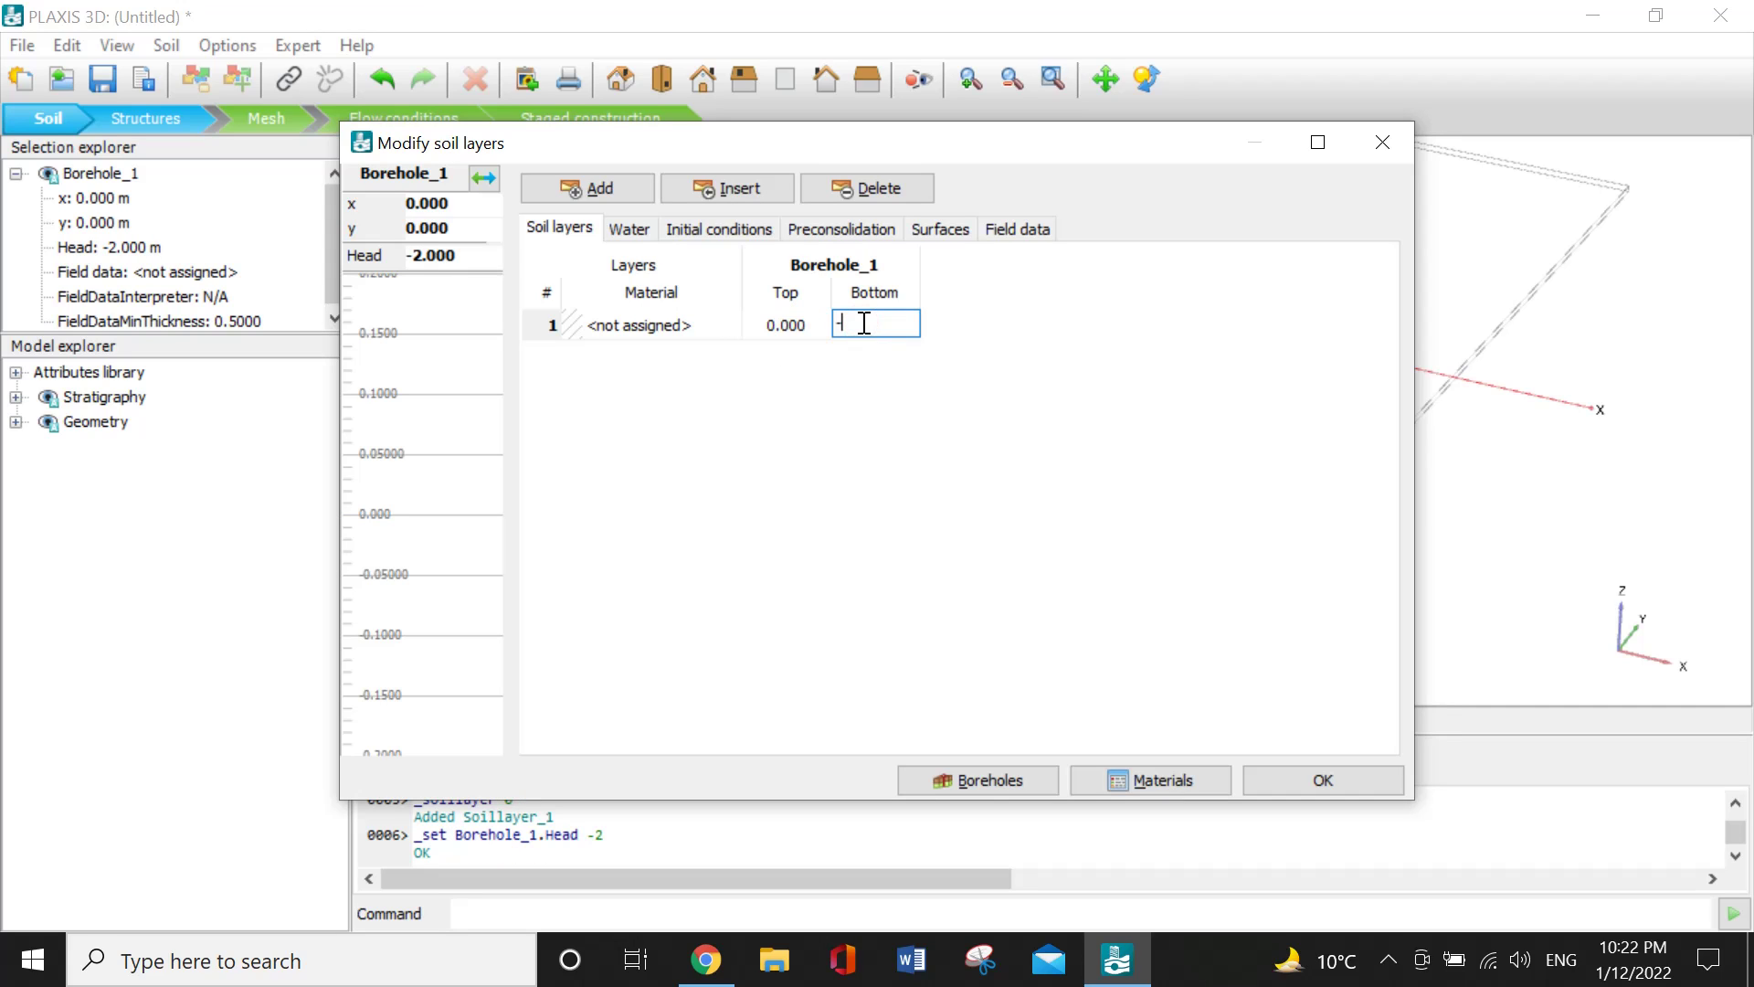
type("40")
Create a new soil material set named Lacastrine Clay with Drained drainage type.
left_click(1133, 782)
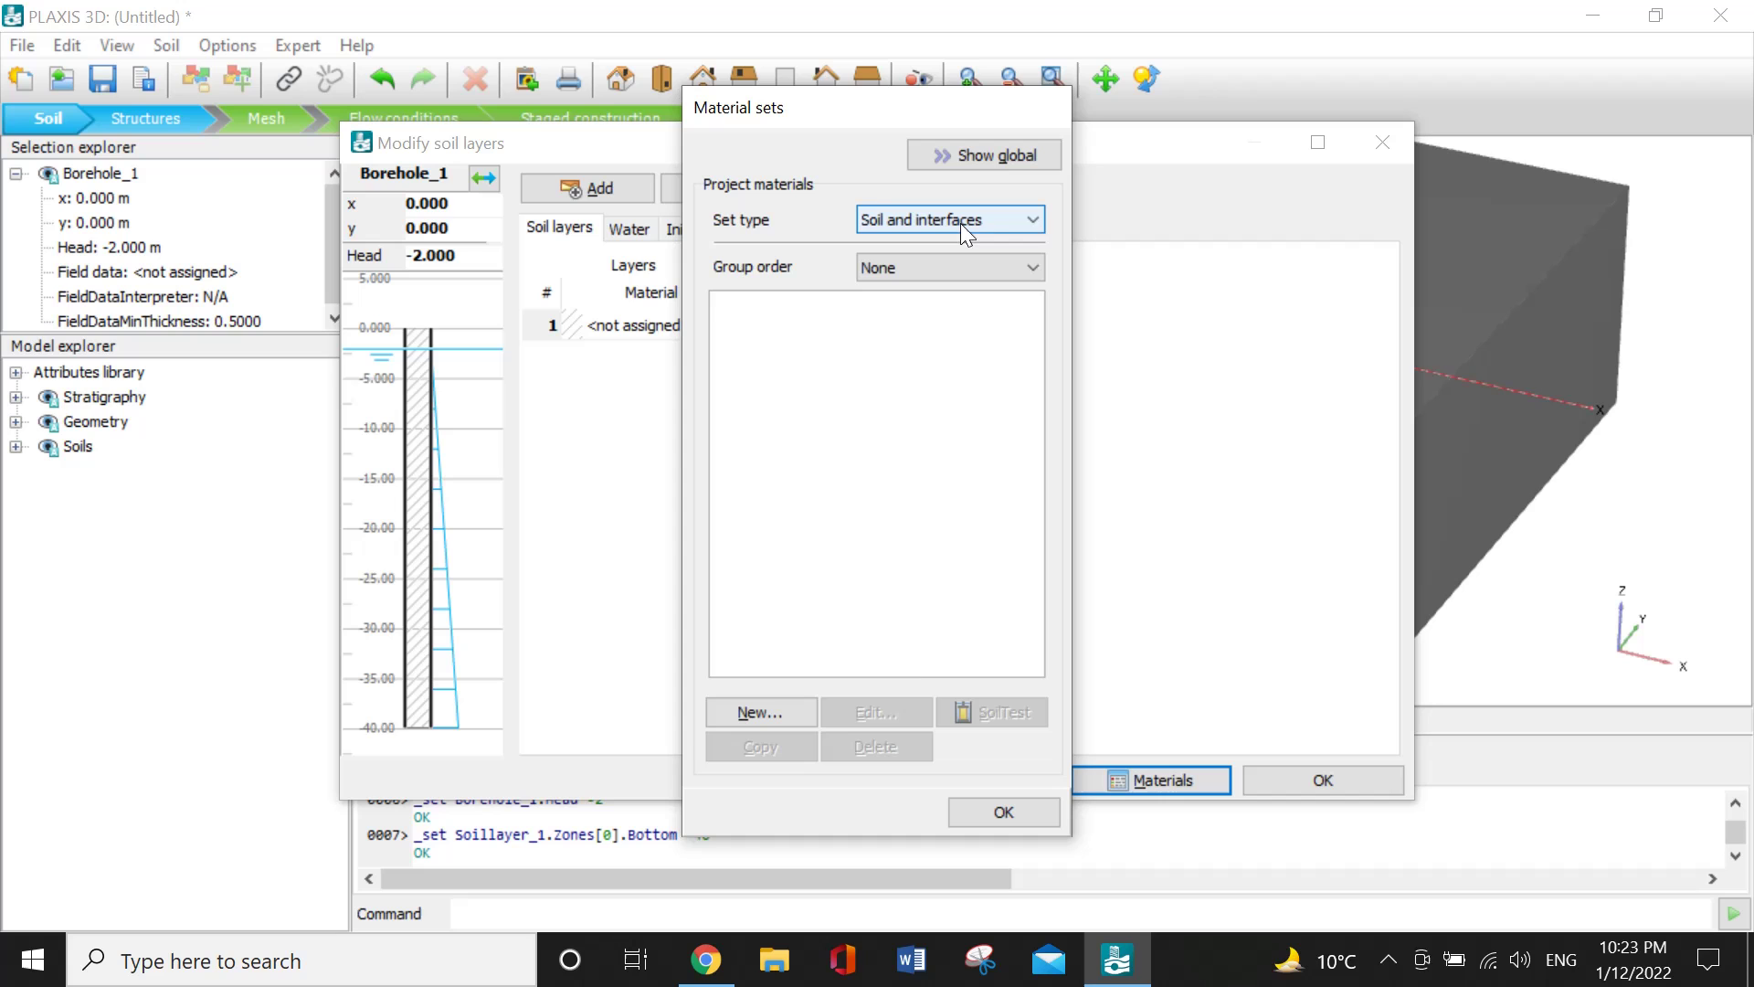
left_click(765, 713)
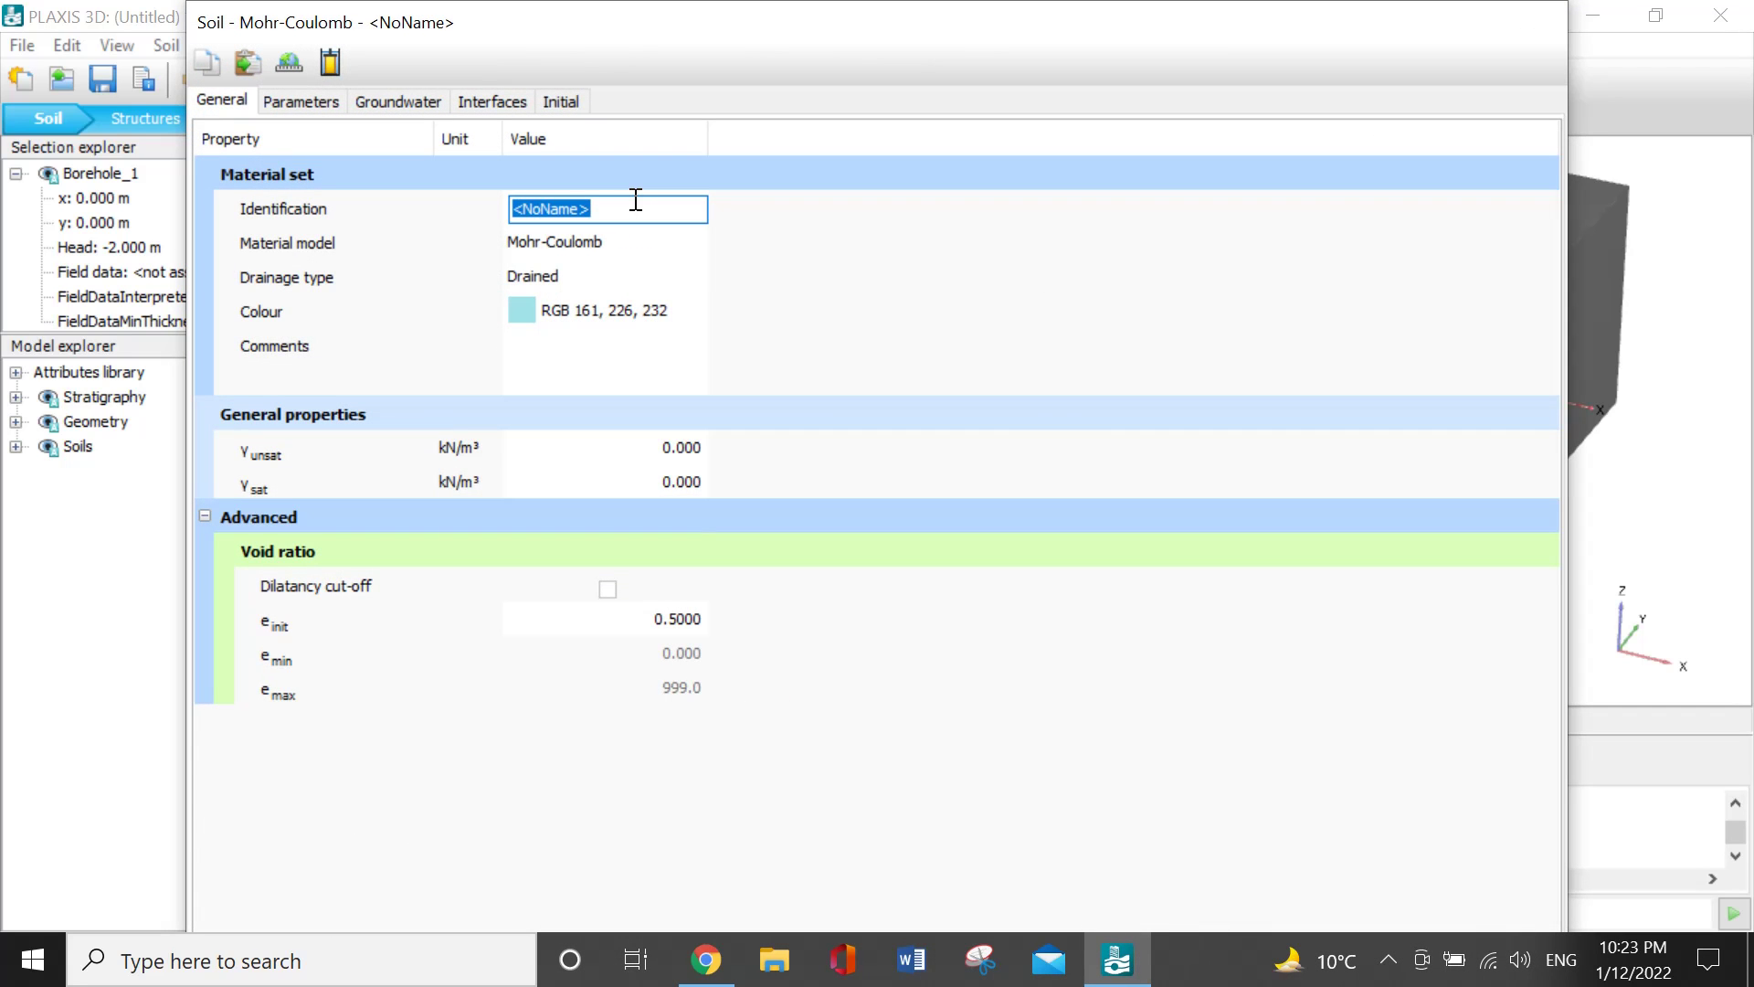
type("Lacastrine Clay")
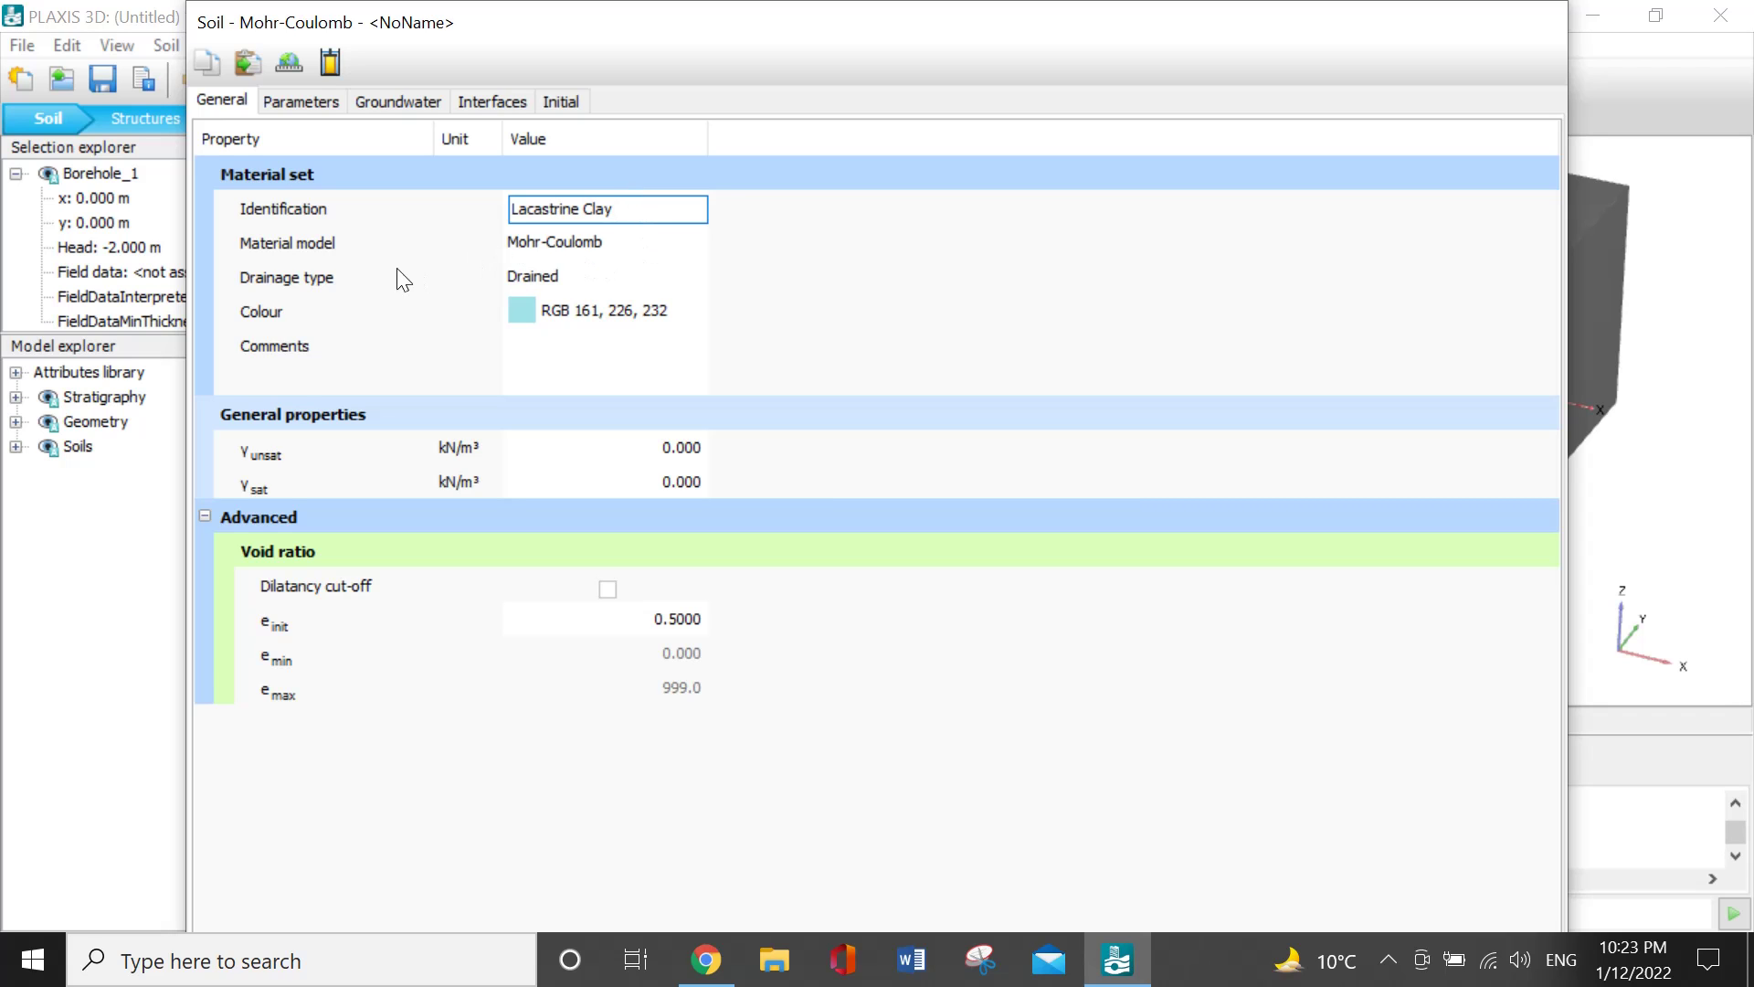
left_click(524, 274)
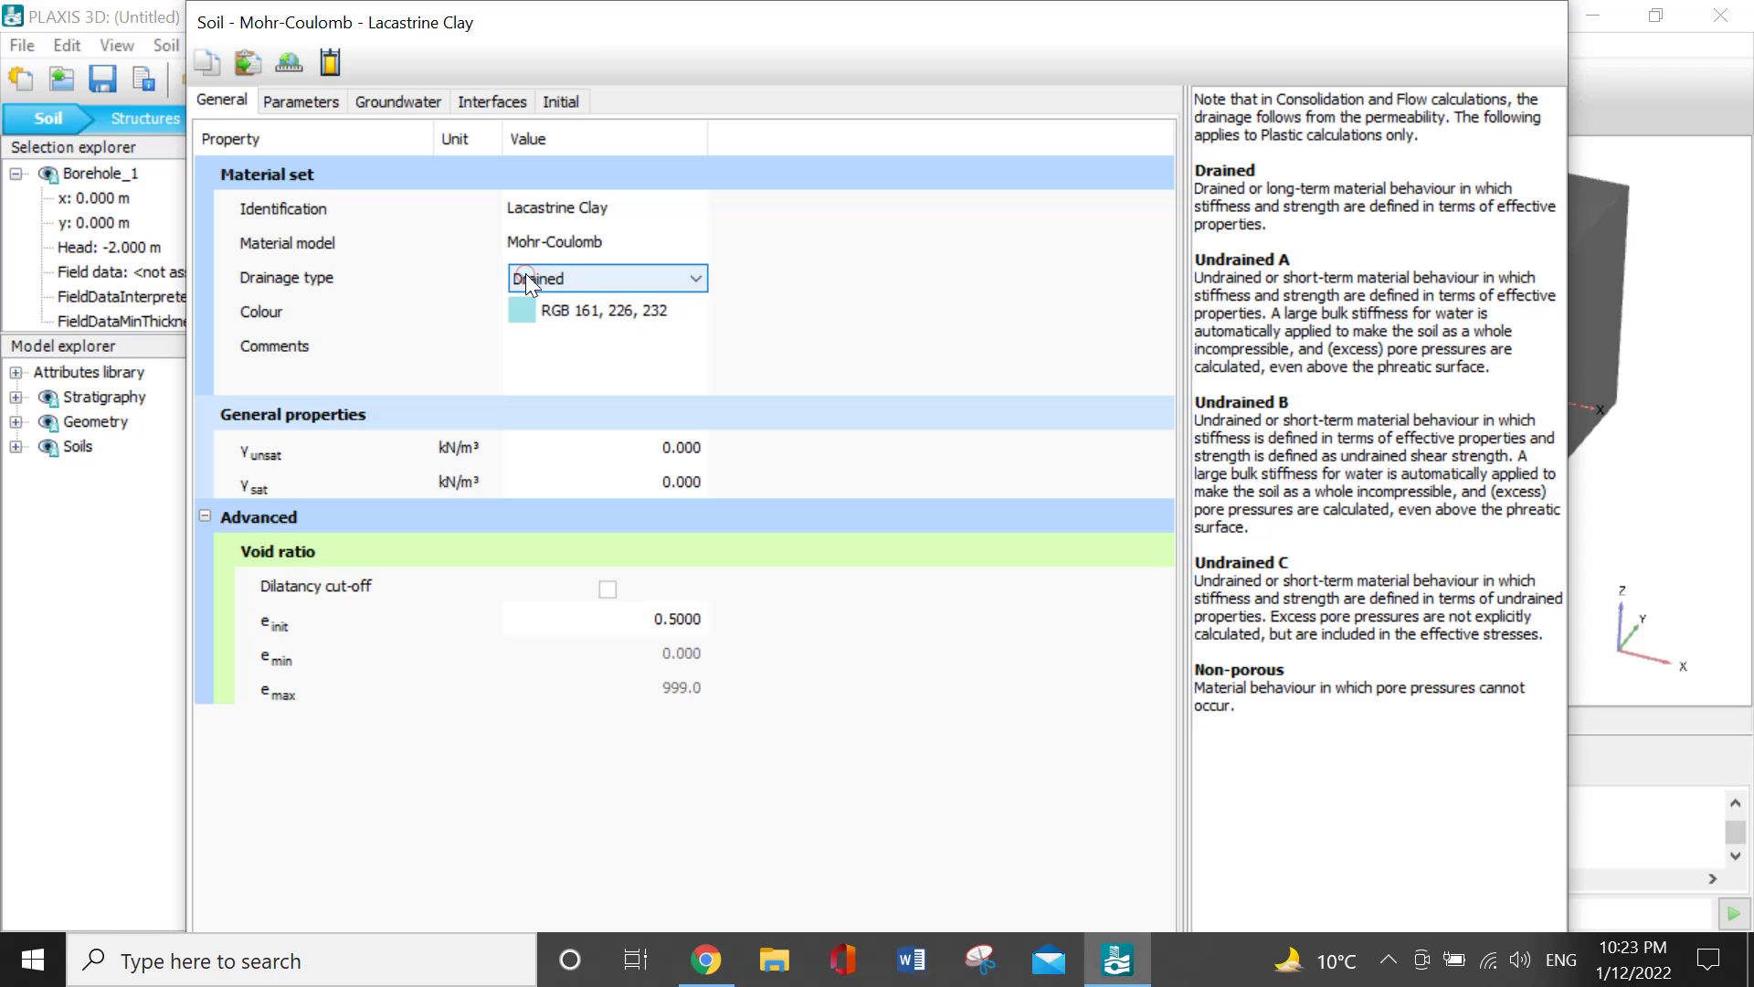
left_click(648, 276)
left_click(618, 319)
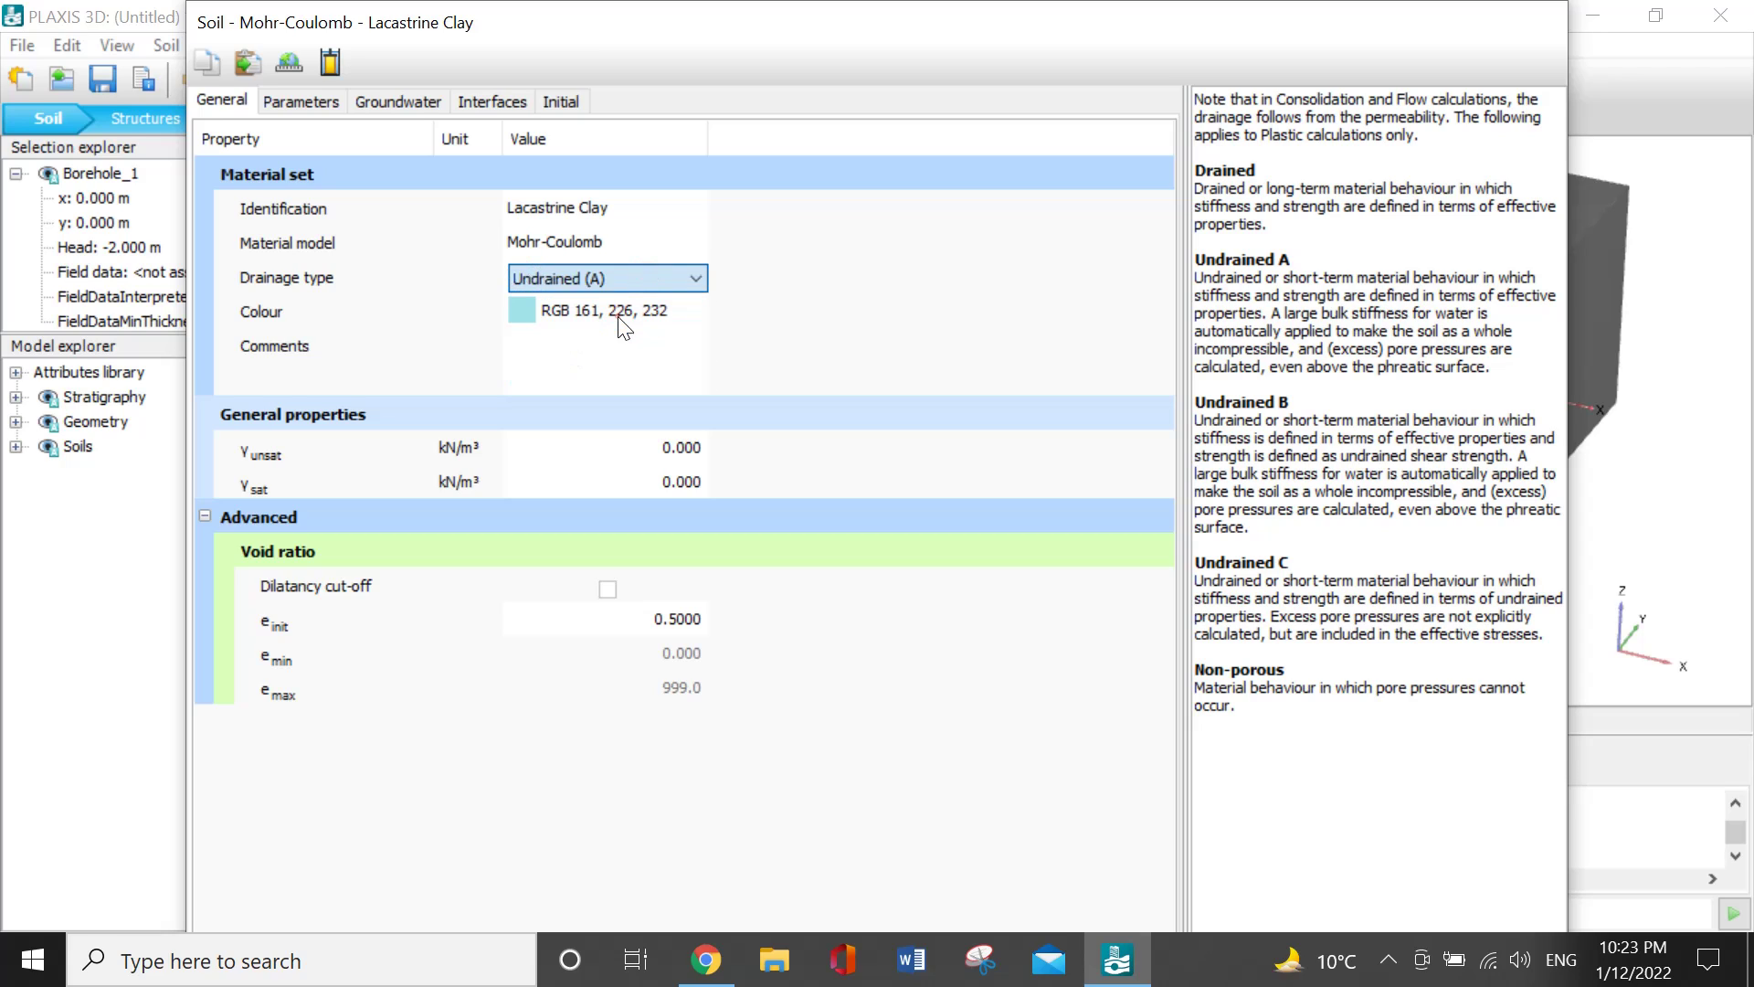
left_click(640, 277)
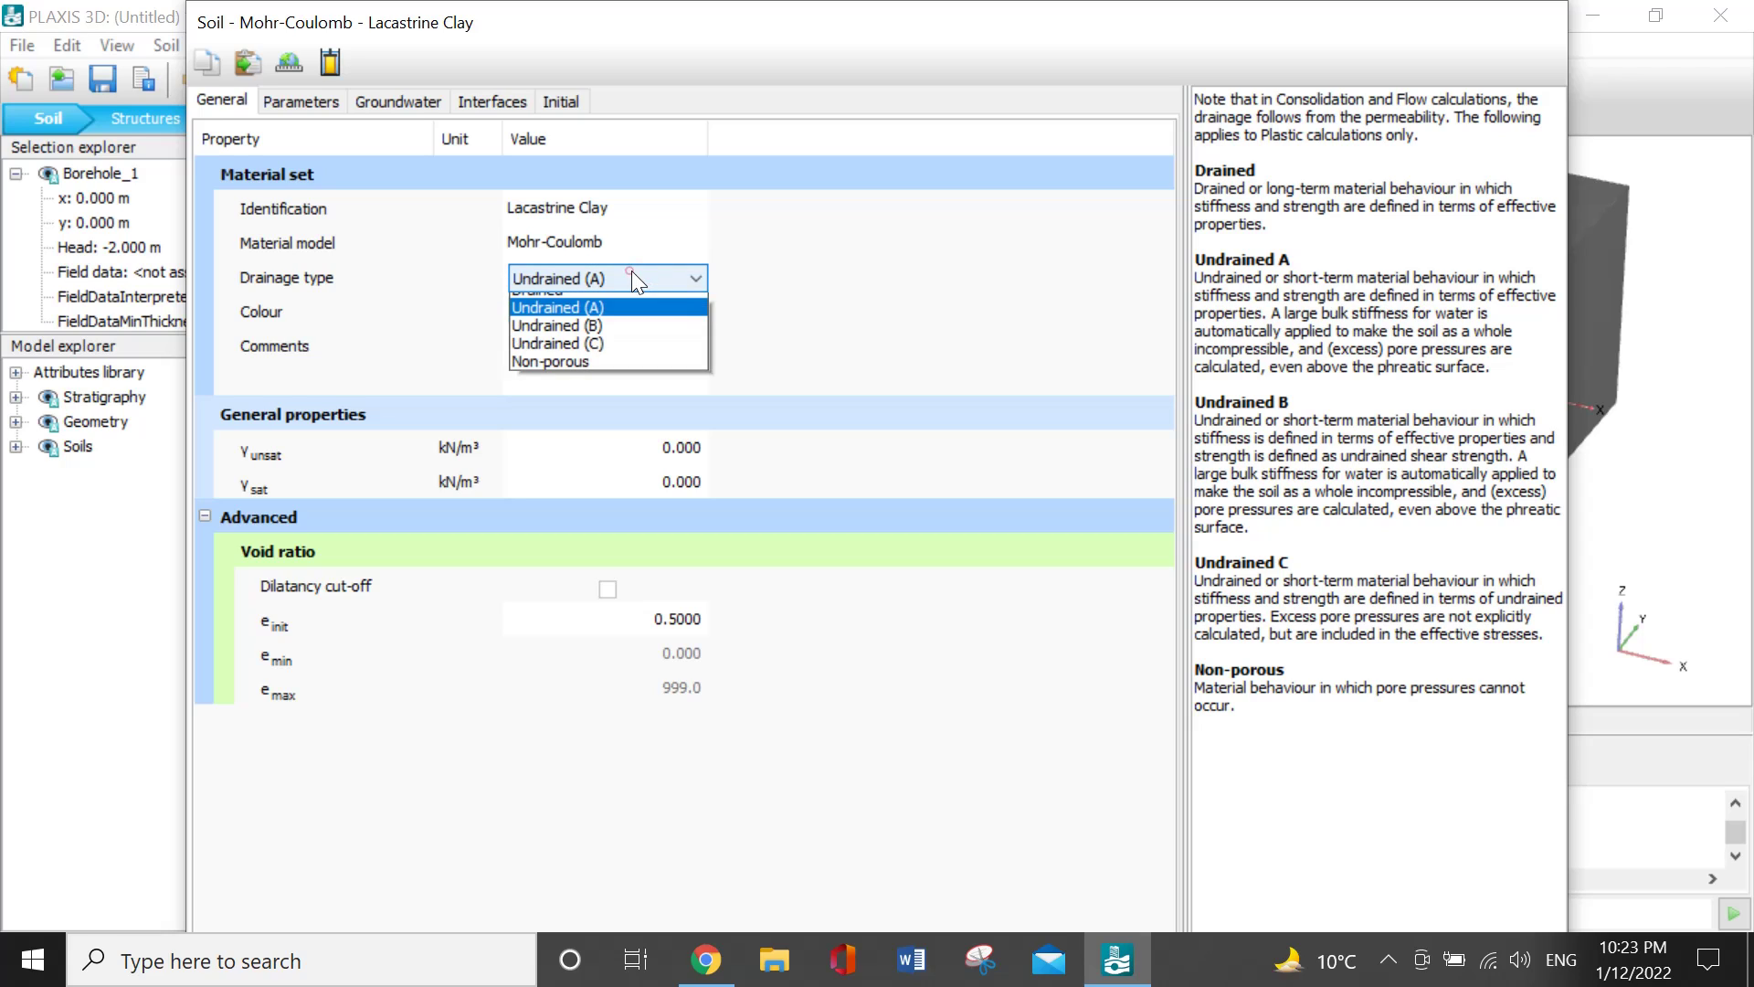
left_click(608, 304)
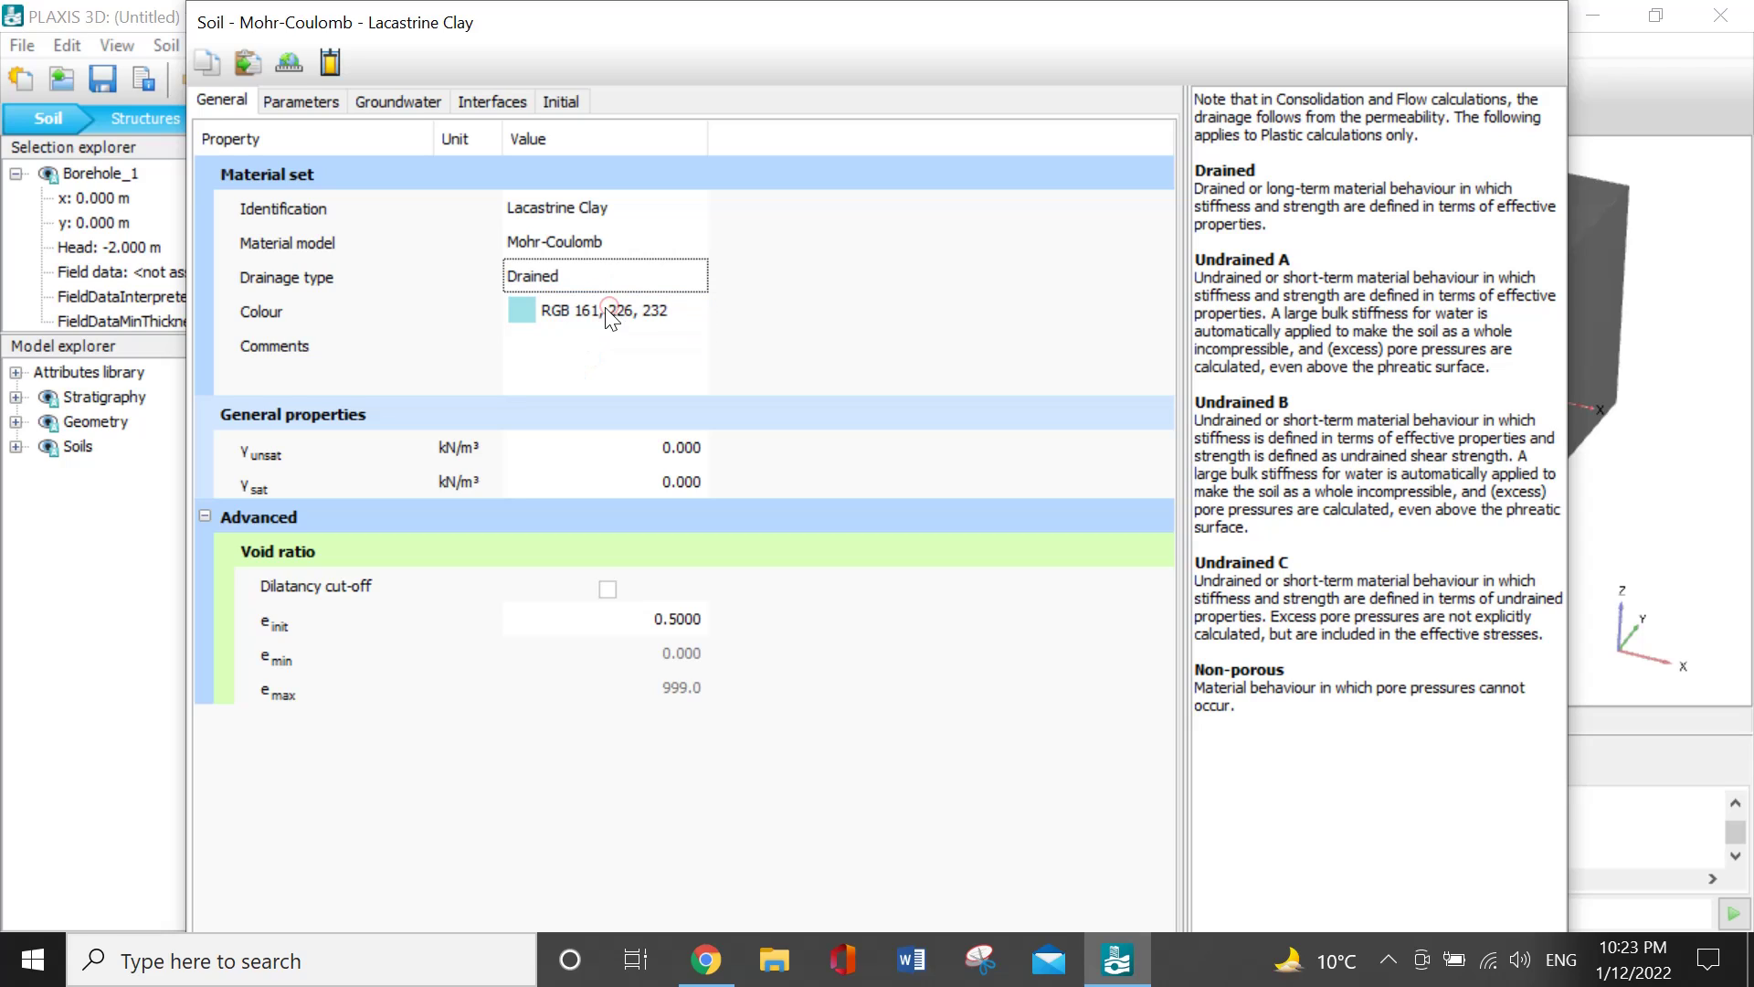
Colour it light green (RGB 198, 232, 161) and set γunsat 17 and γsat 18 kN/m³.
left_click(519, 311)
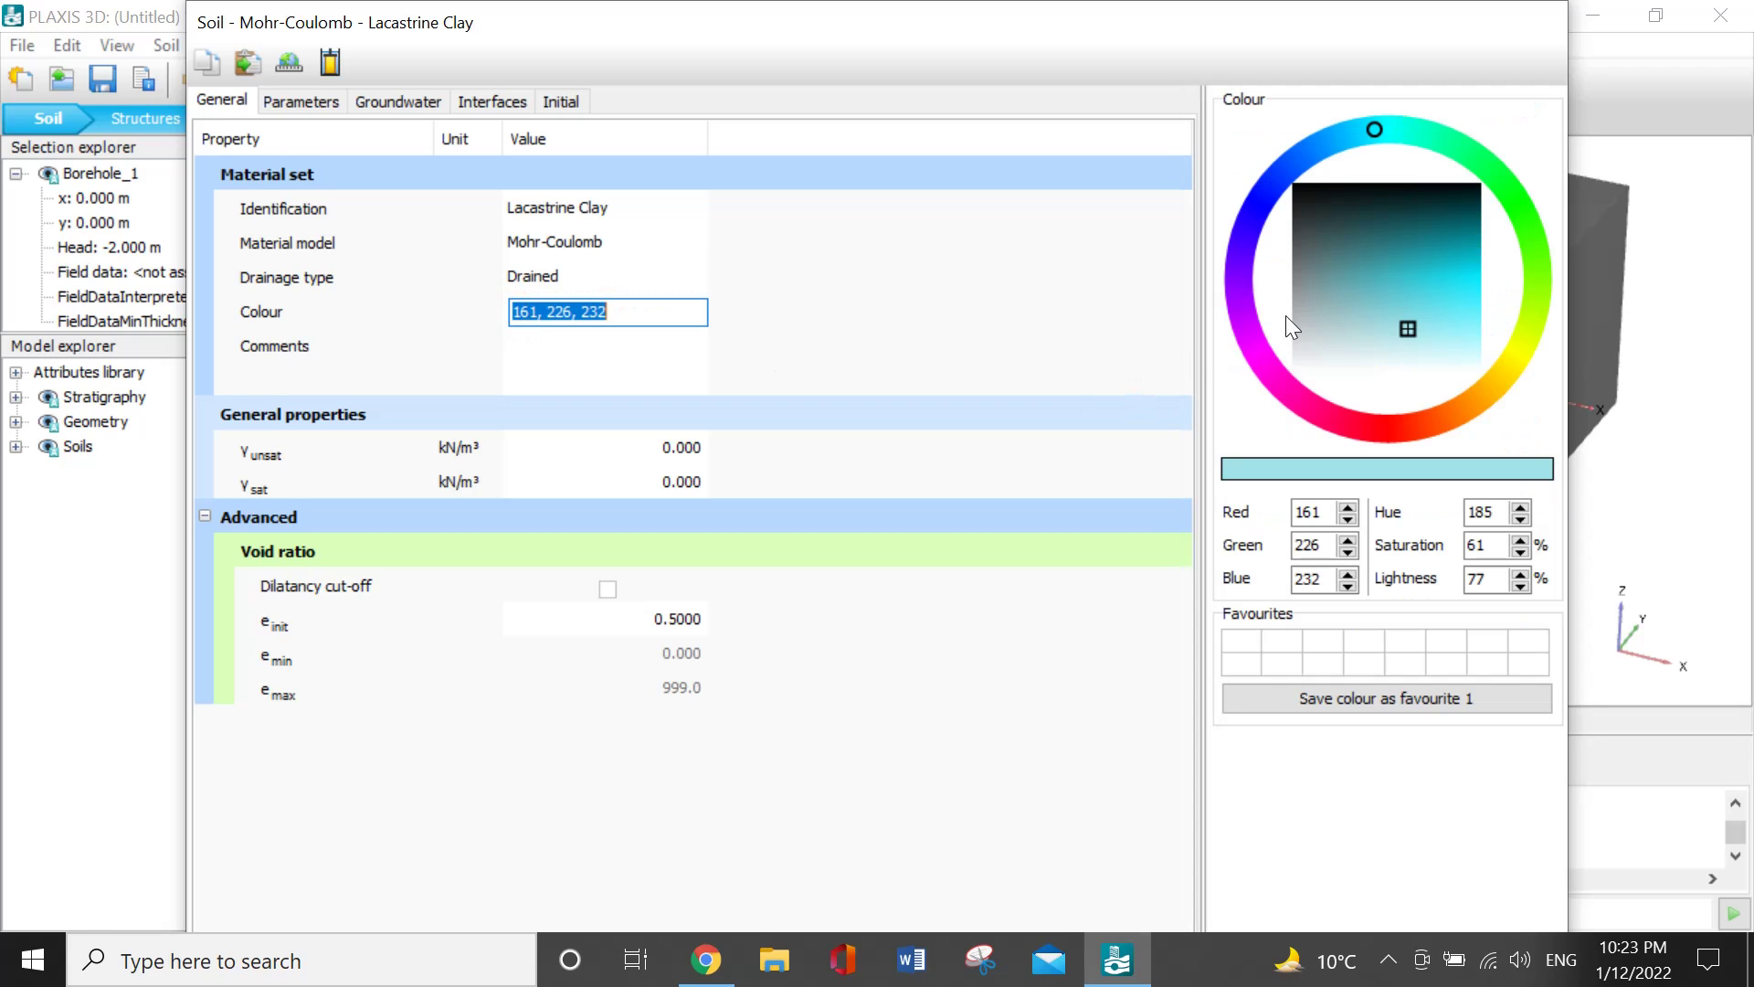
left_click(1538, 278)
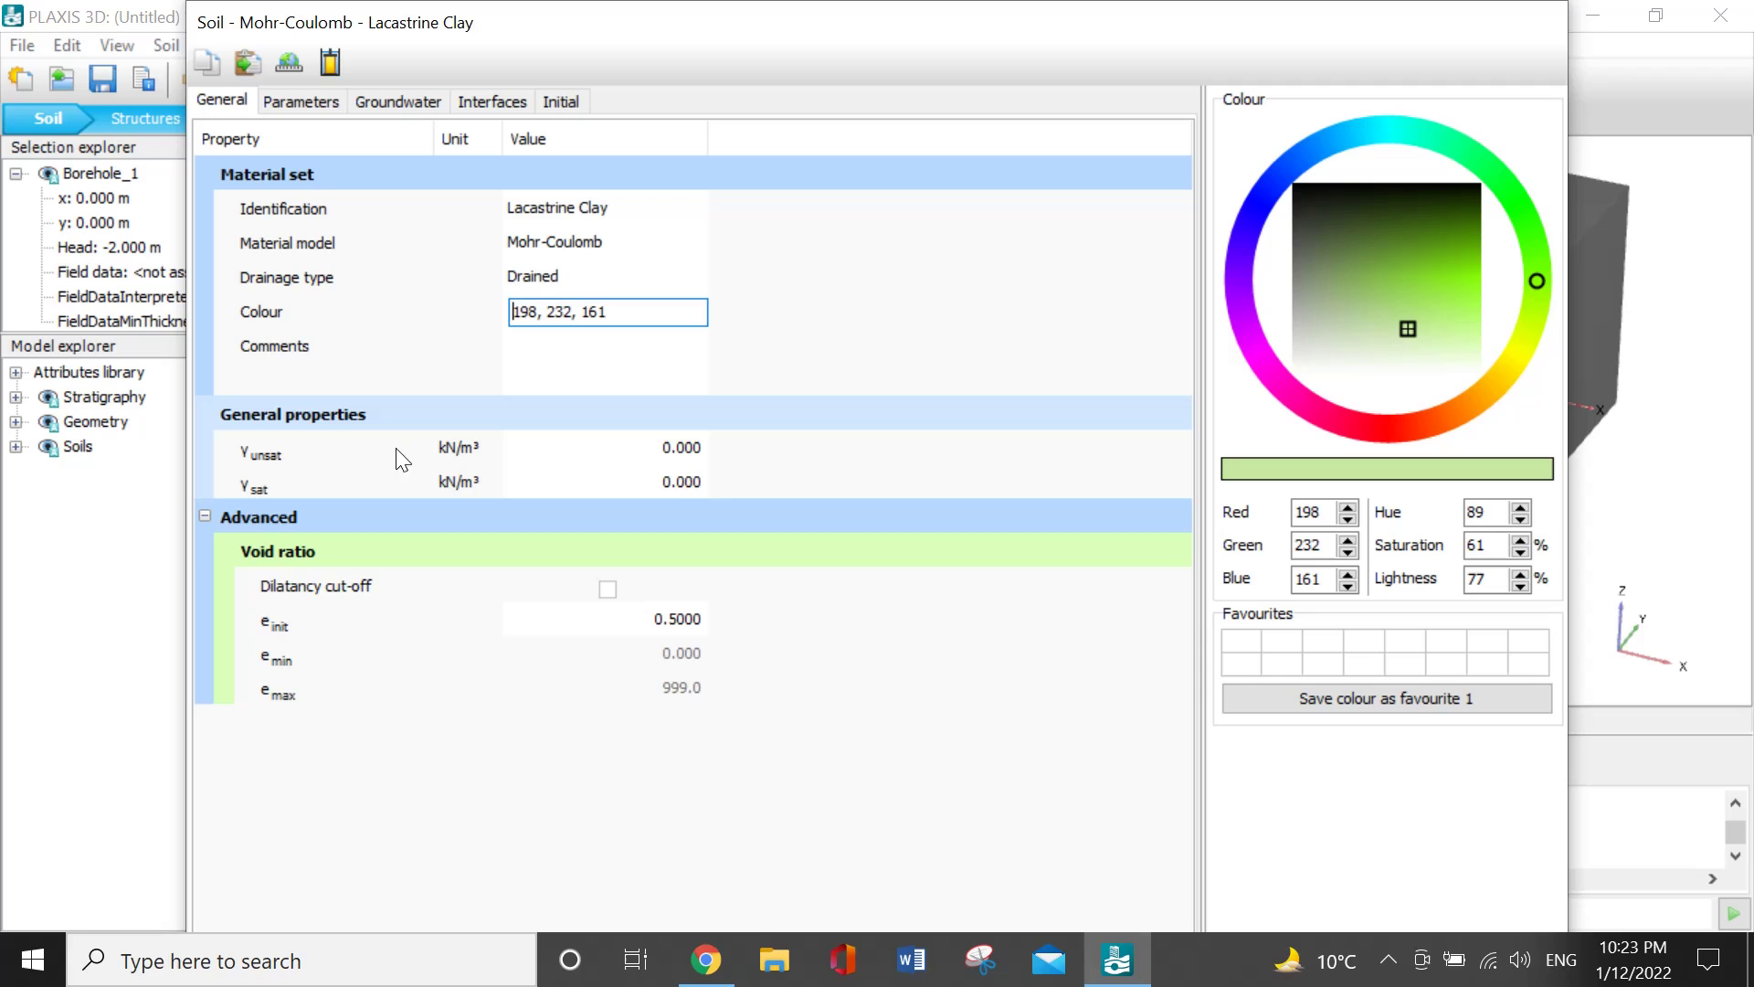
left_click(669, 449)
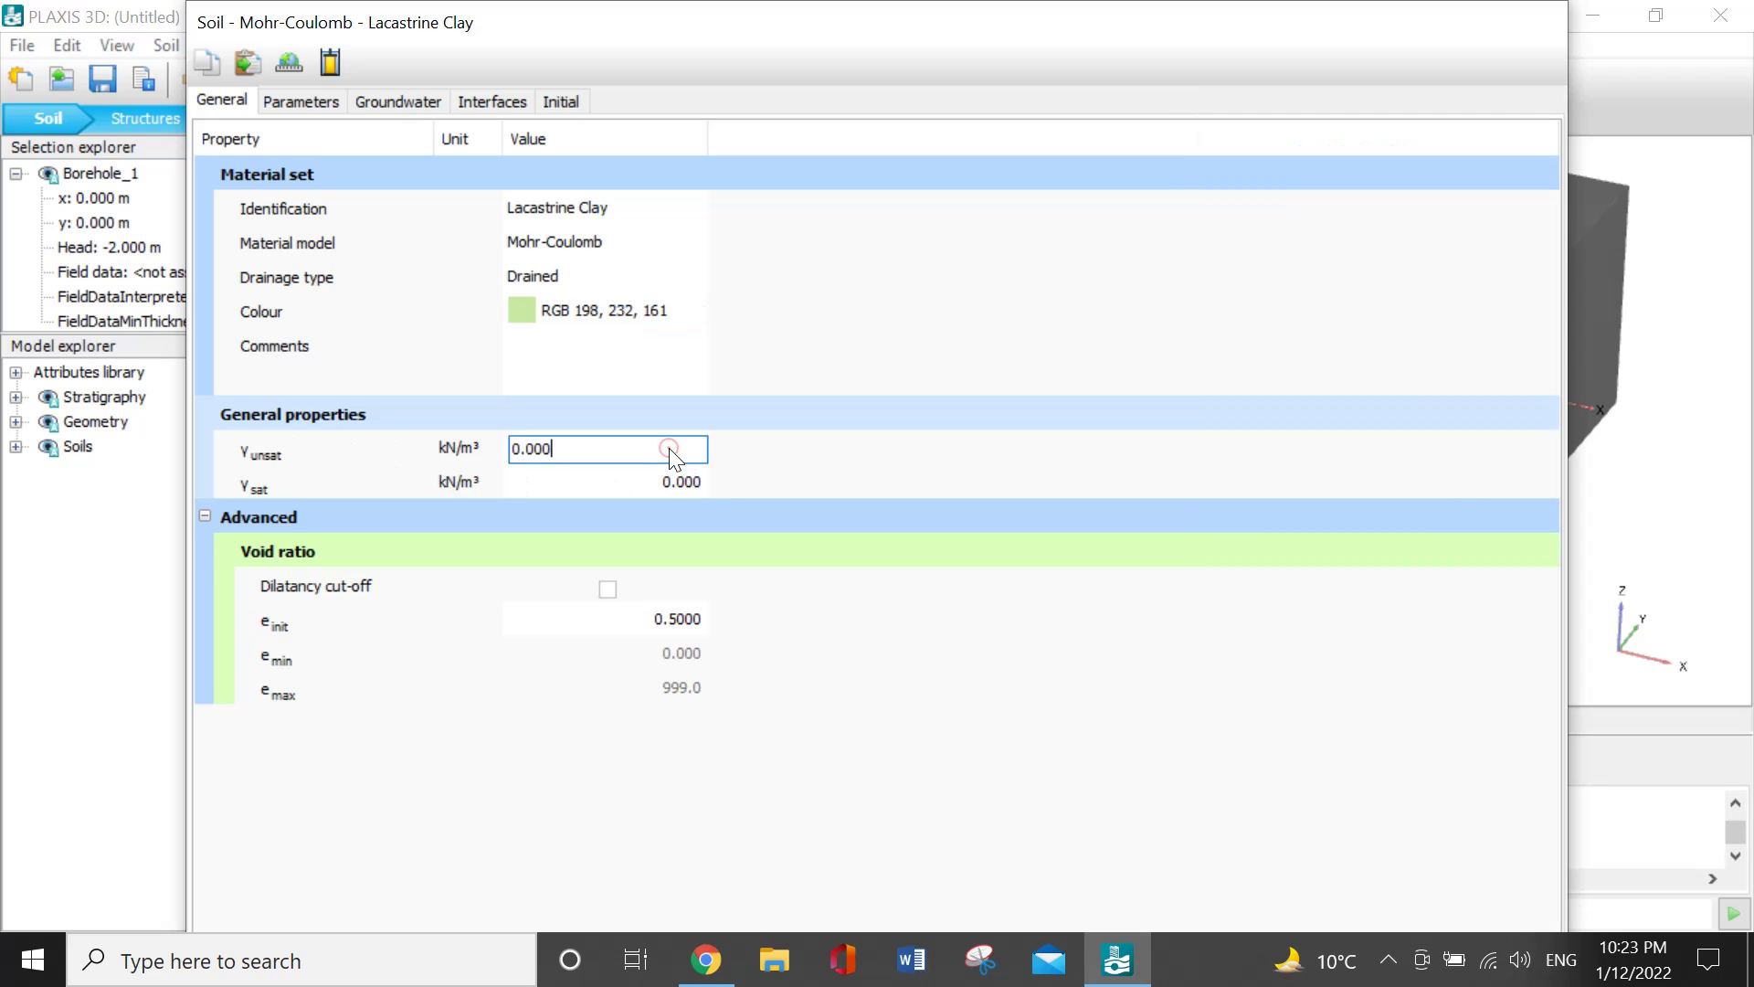
double_click(572, 451)
type("17")
left_click(605, 489)
double_click(605, 489)
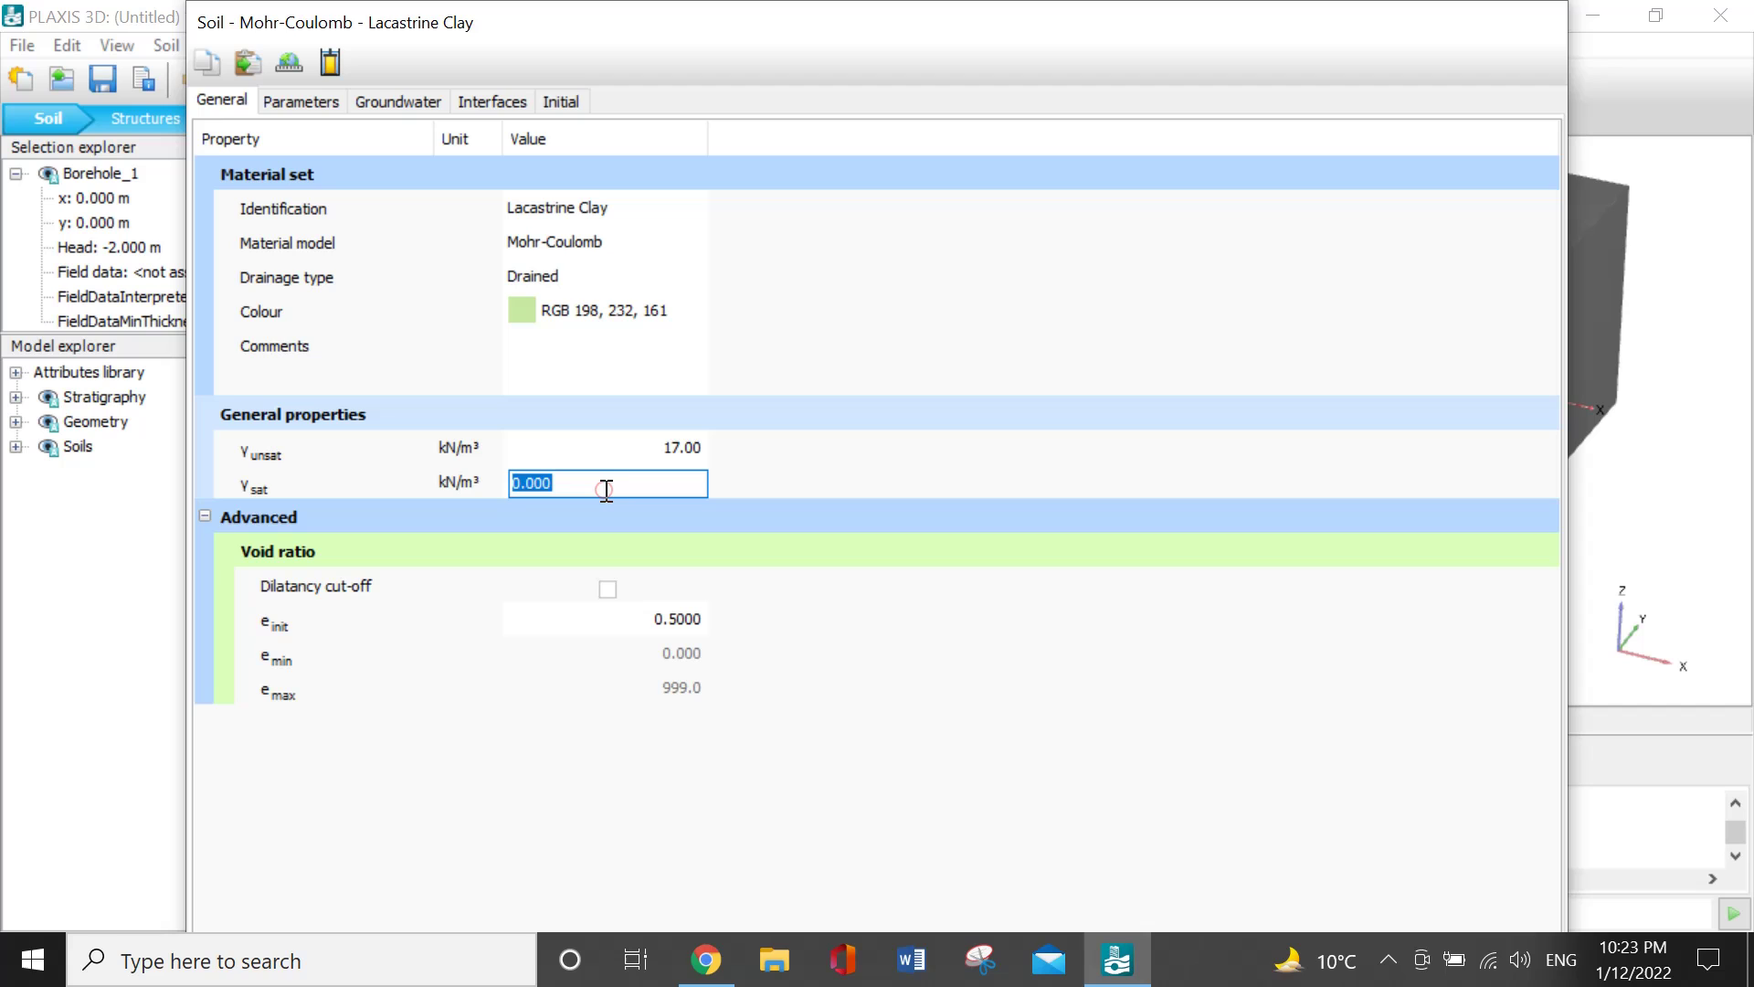
type("18")
left_click(207, 517)
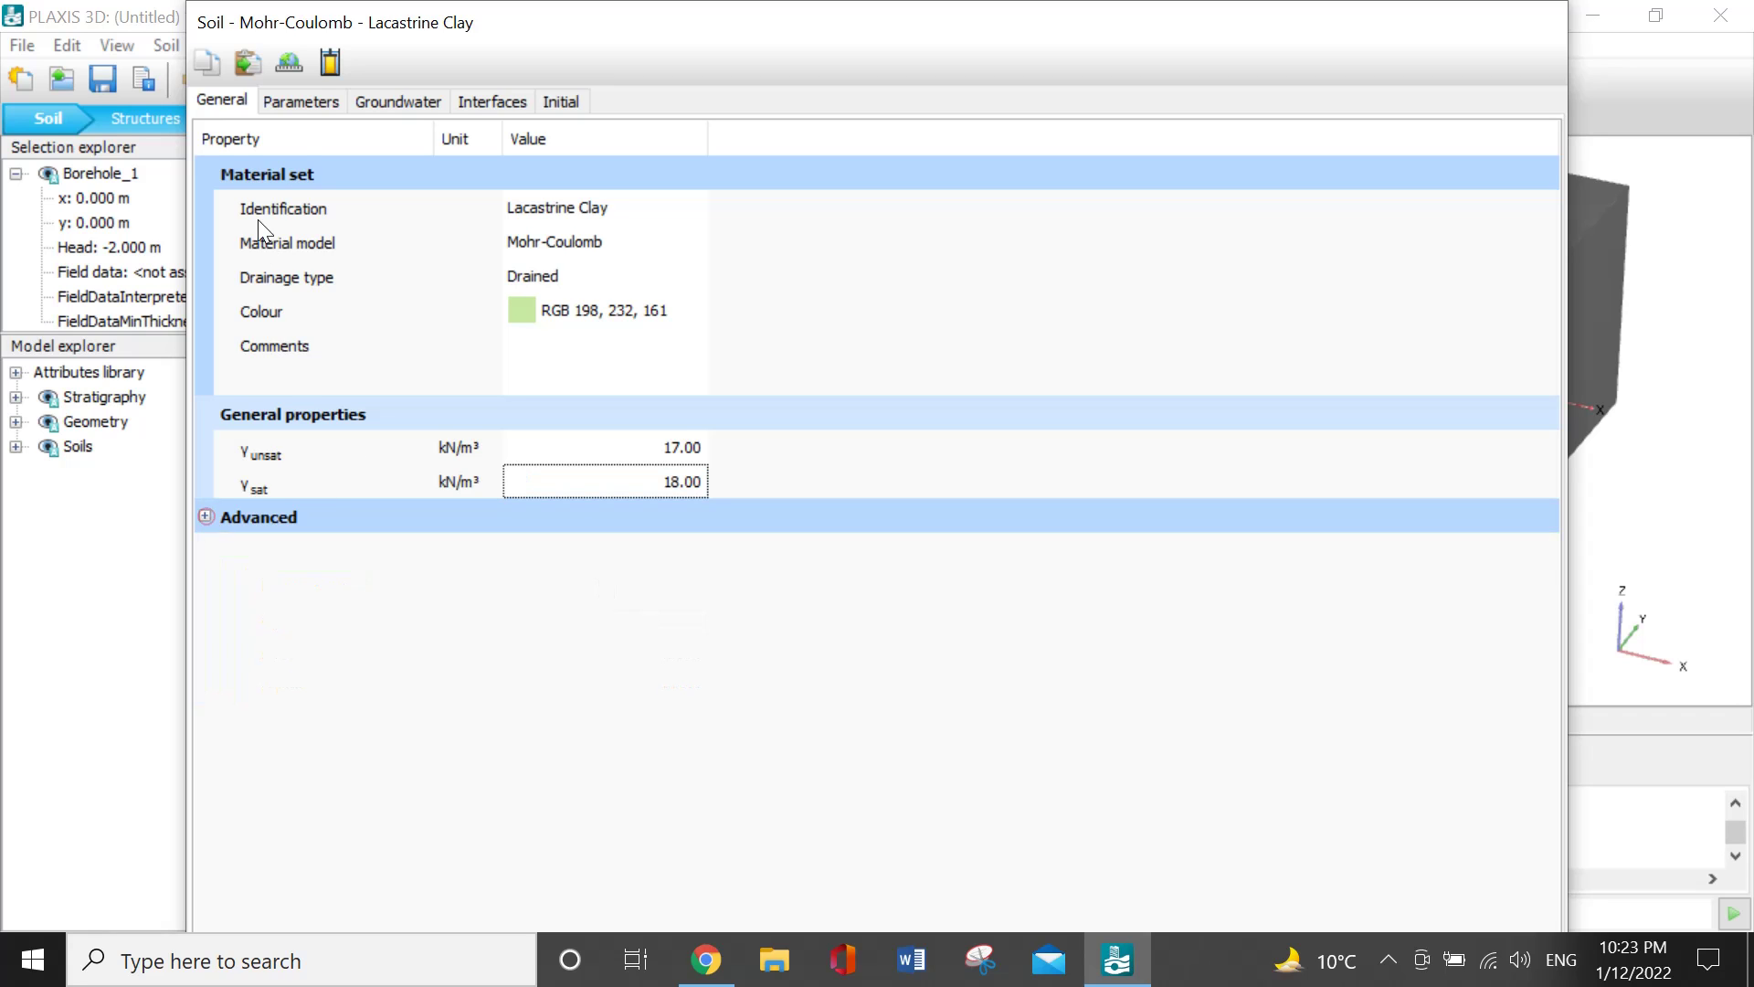
Enter stiffness E' 10e4 kN/m² and Poisson's ratio ν' 0.3.
left_click(300, 99)
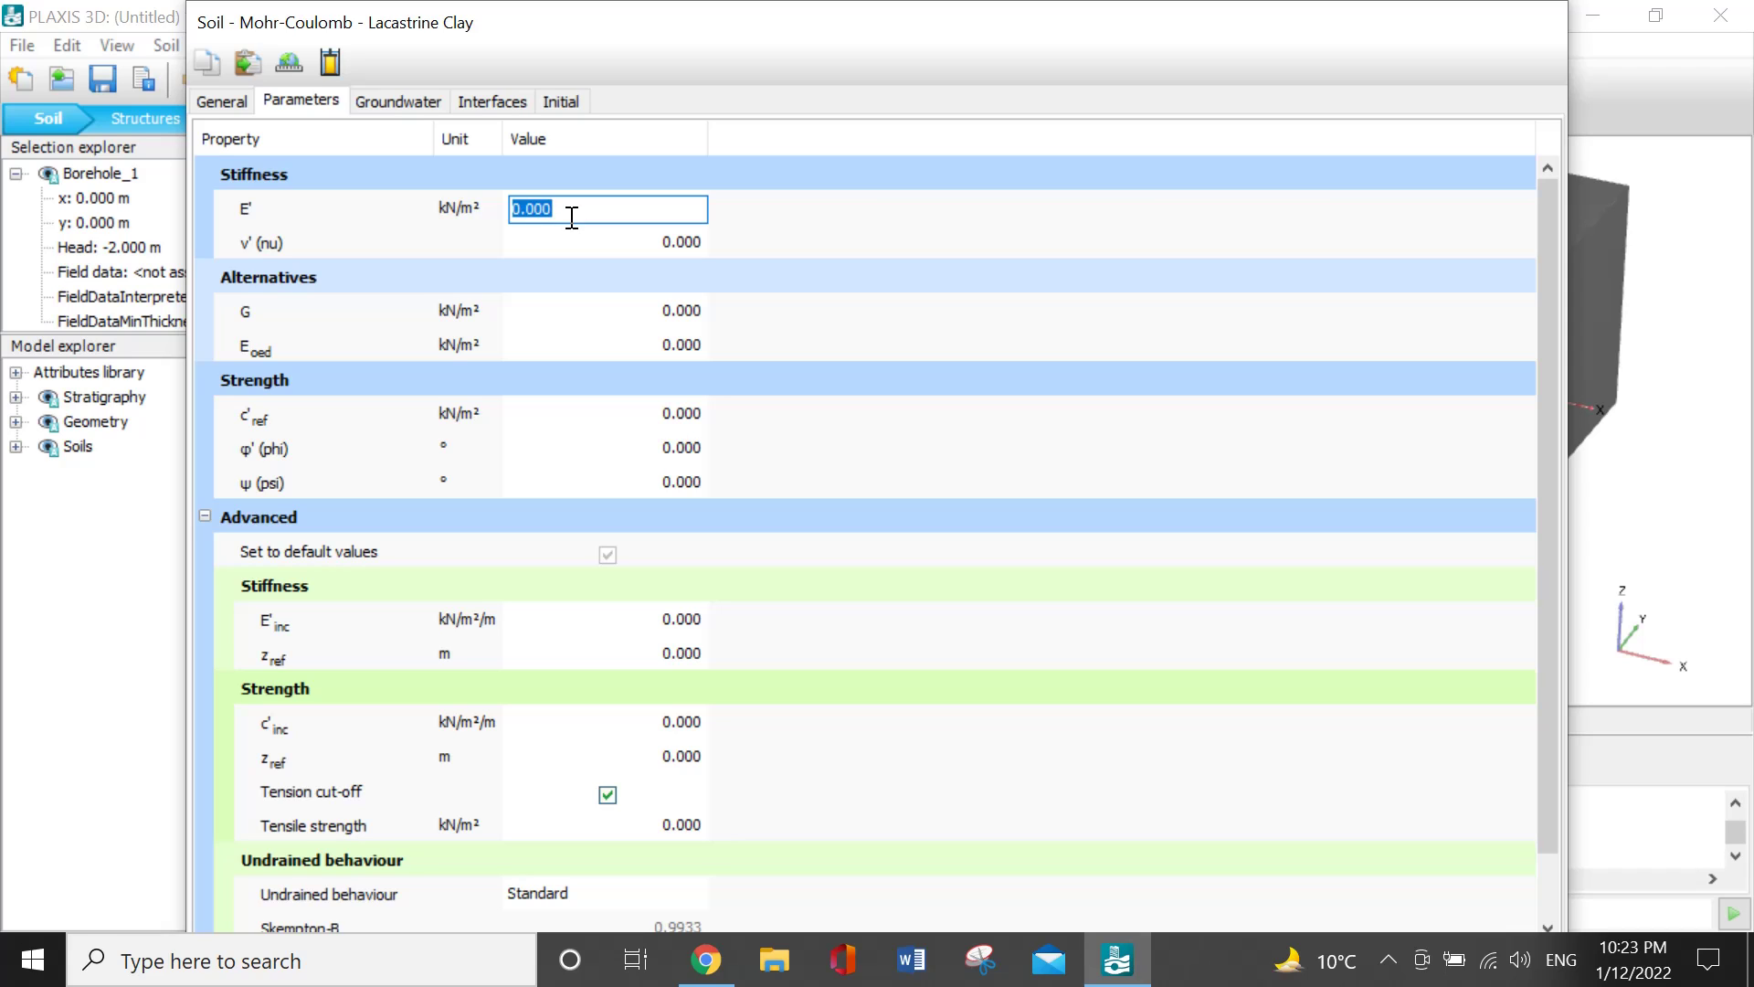
type("10e4")
left_click(609, 244)
double_click(610, 244)
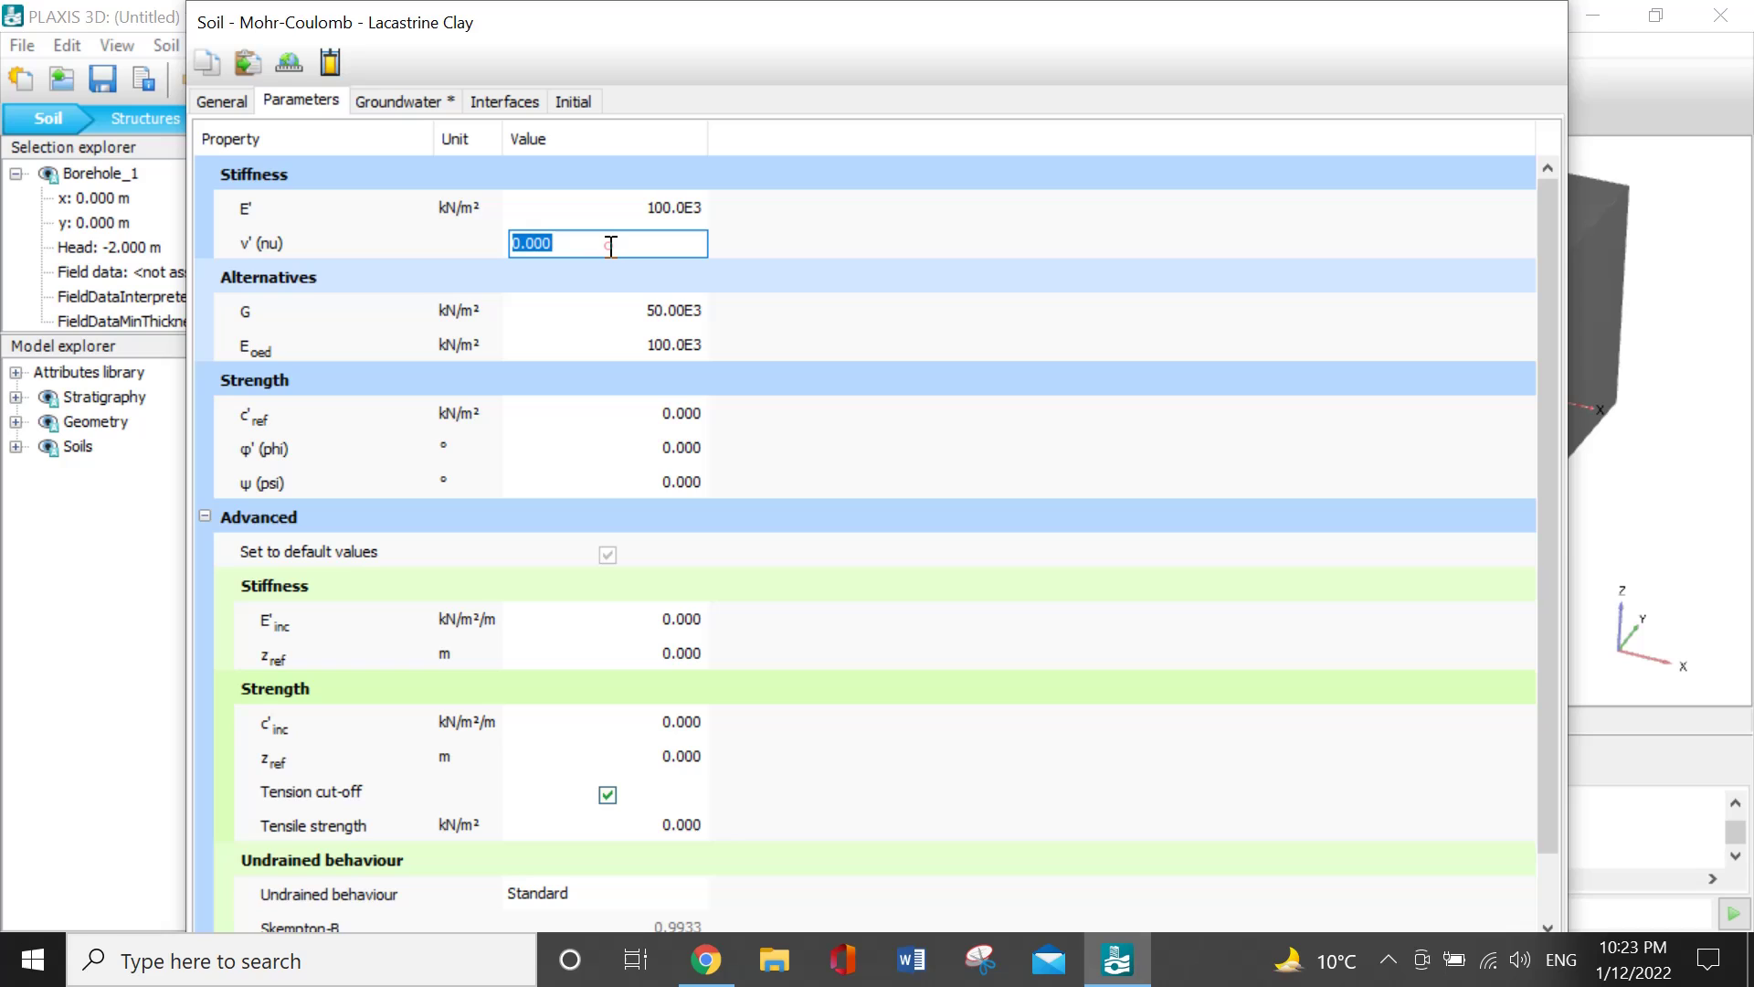
type("0.3")
Enter strength values c'ref 10 kN/m², φ' 30° and ψ 0°.
left_click(671, 417)
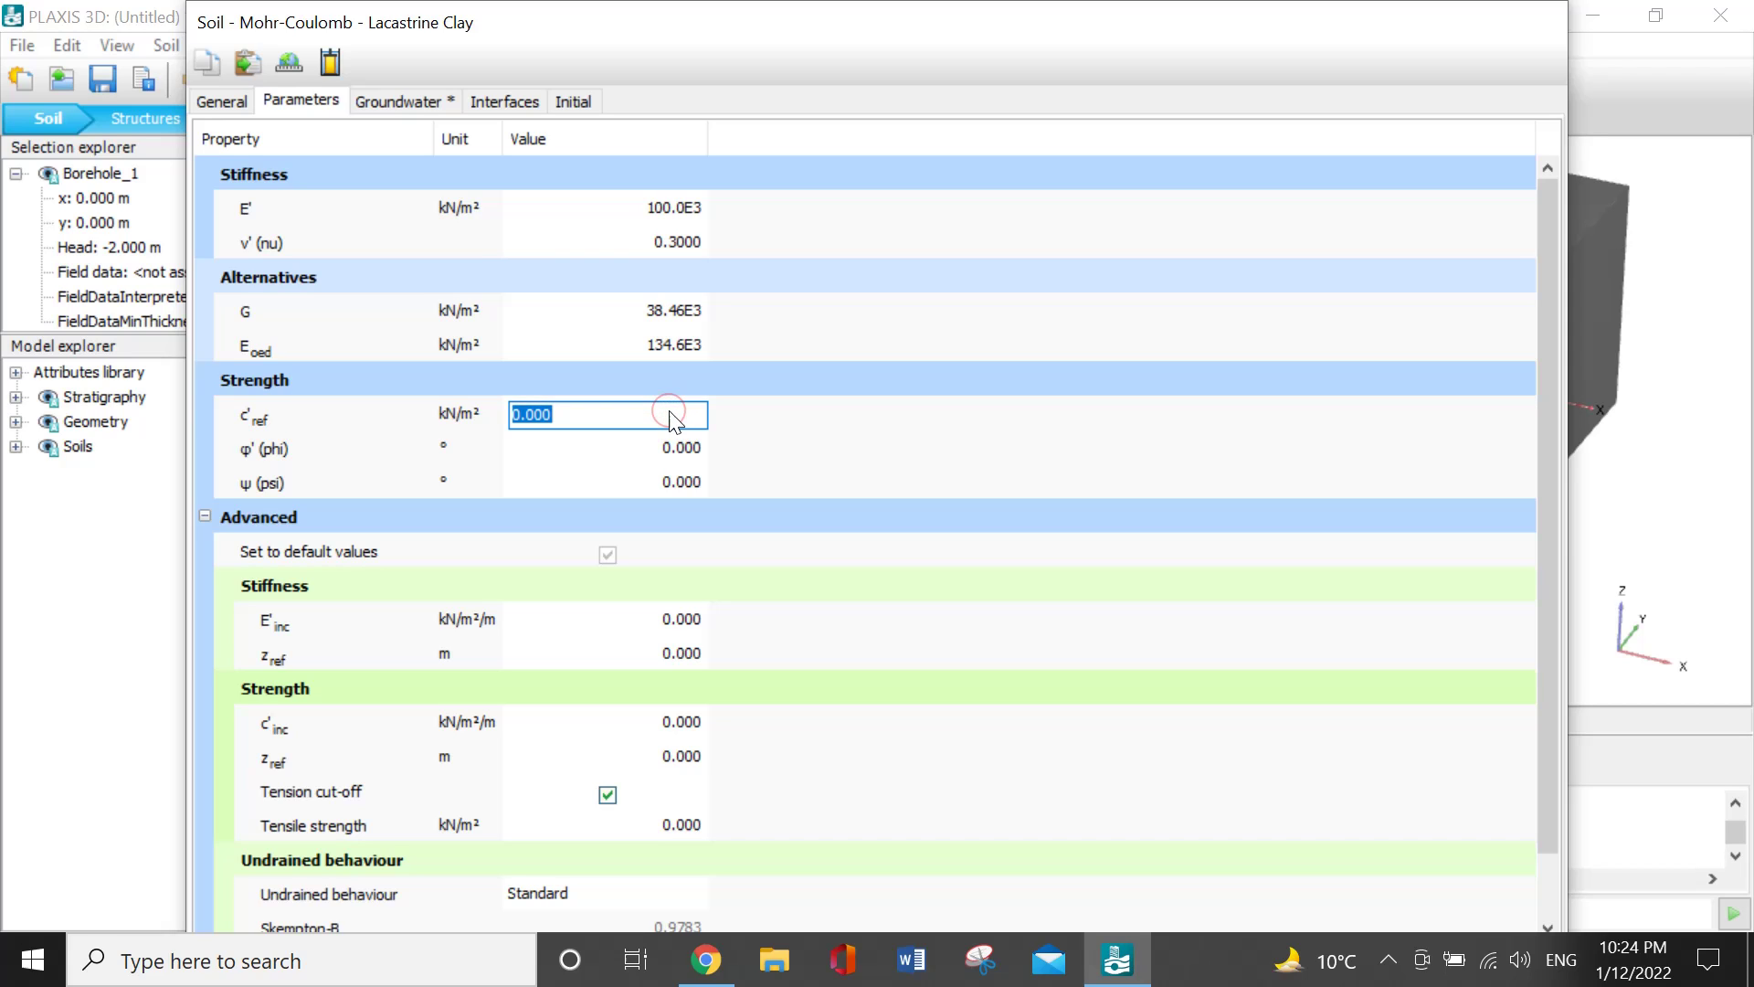
type("10")
left_click(678, 460)
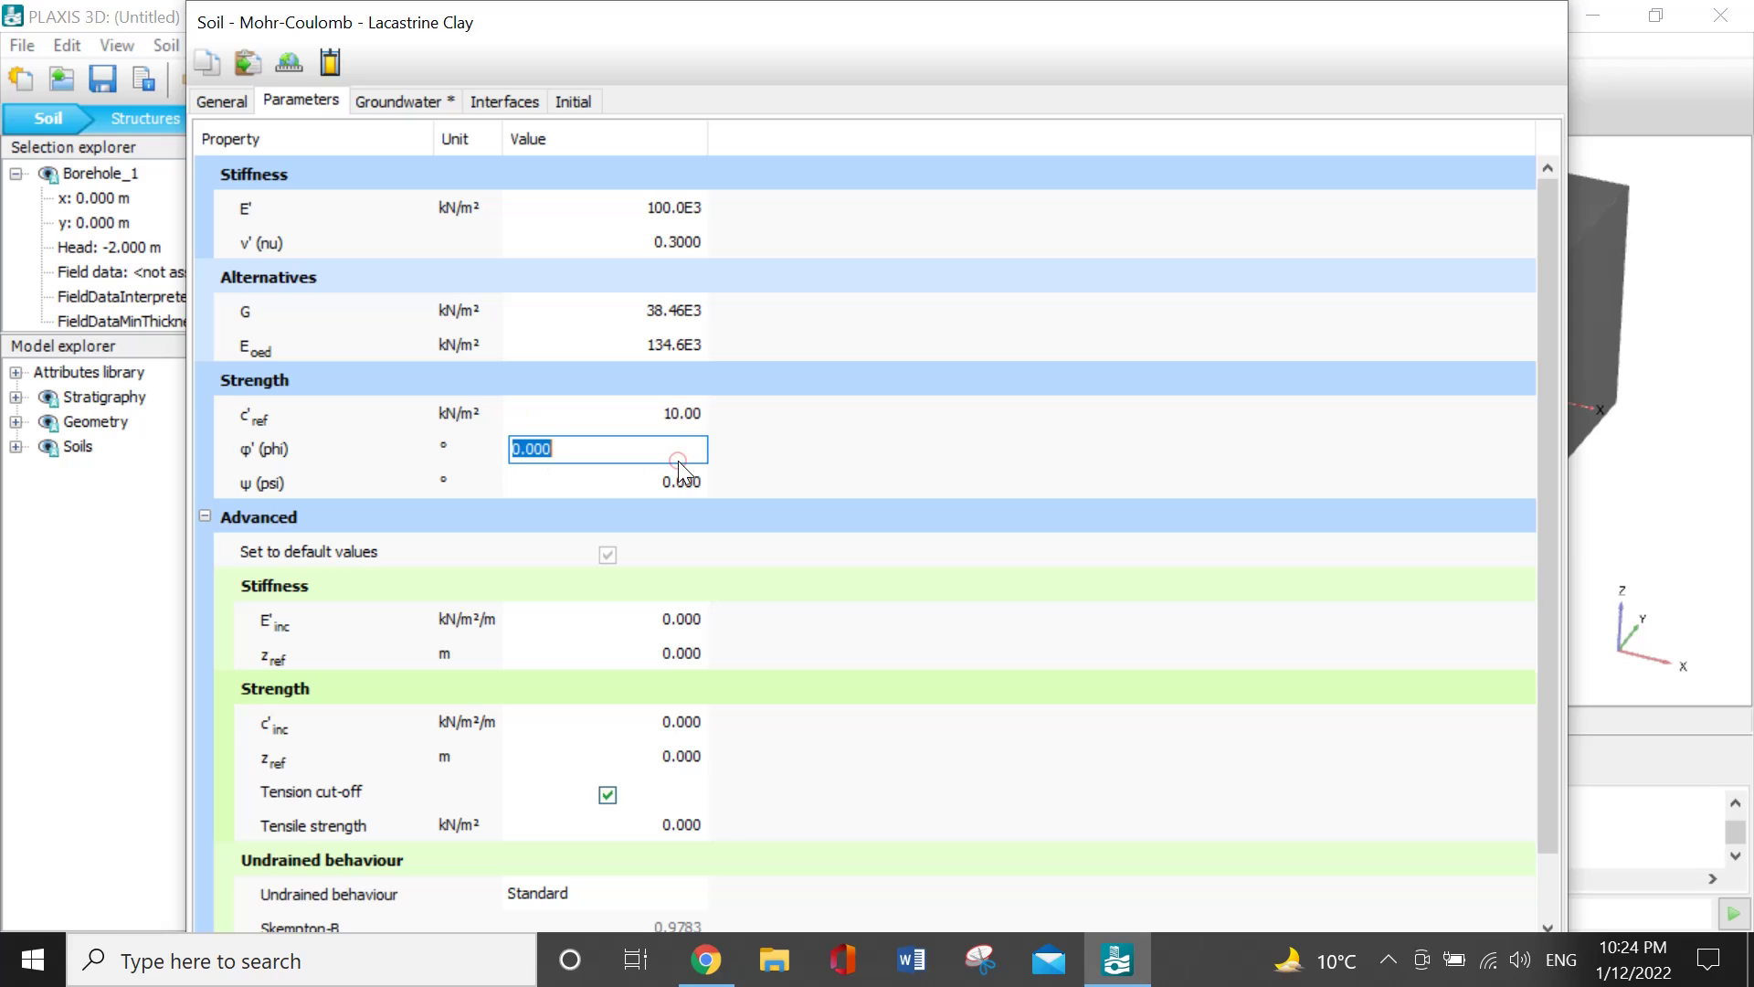
type("30")
left_click(644, 481)
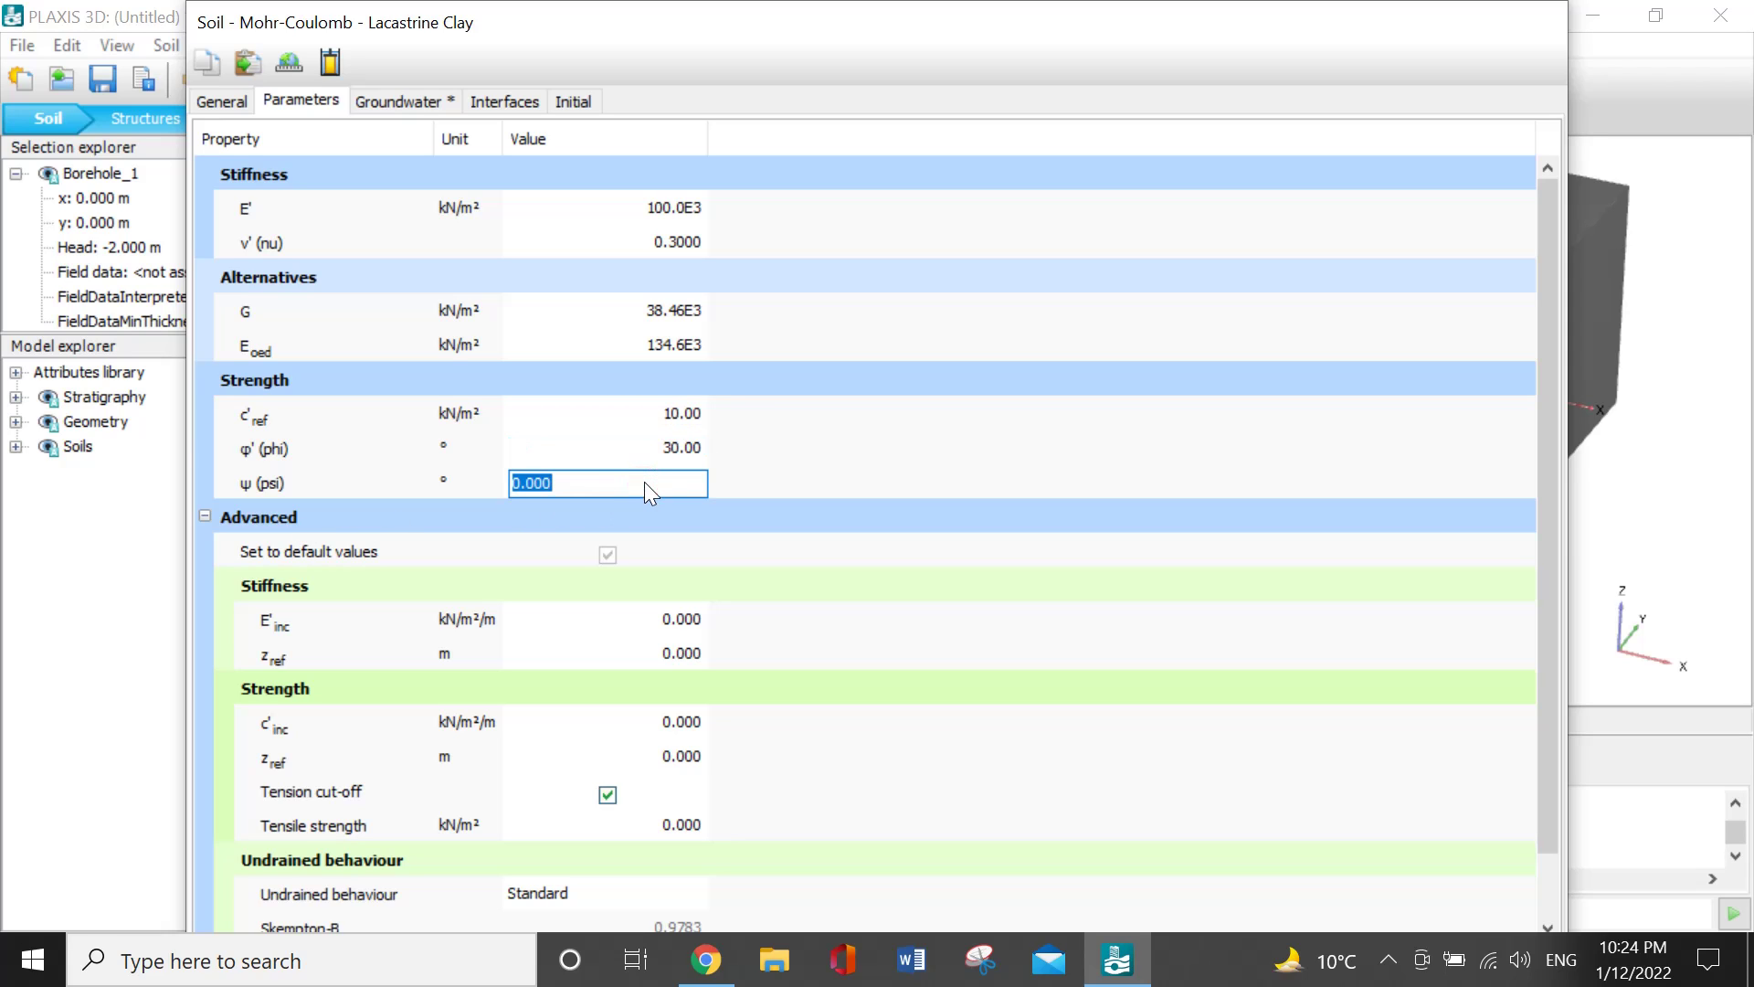
type("0")
left_click(205, 517)
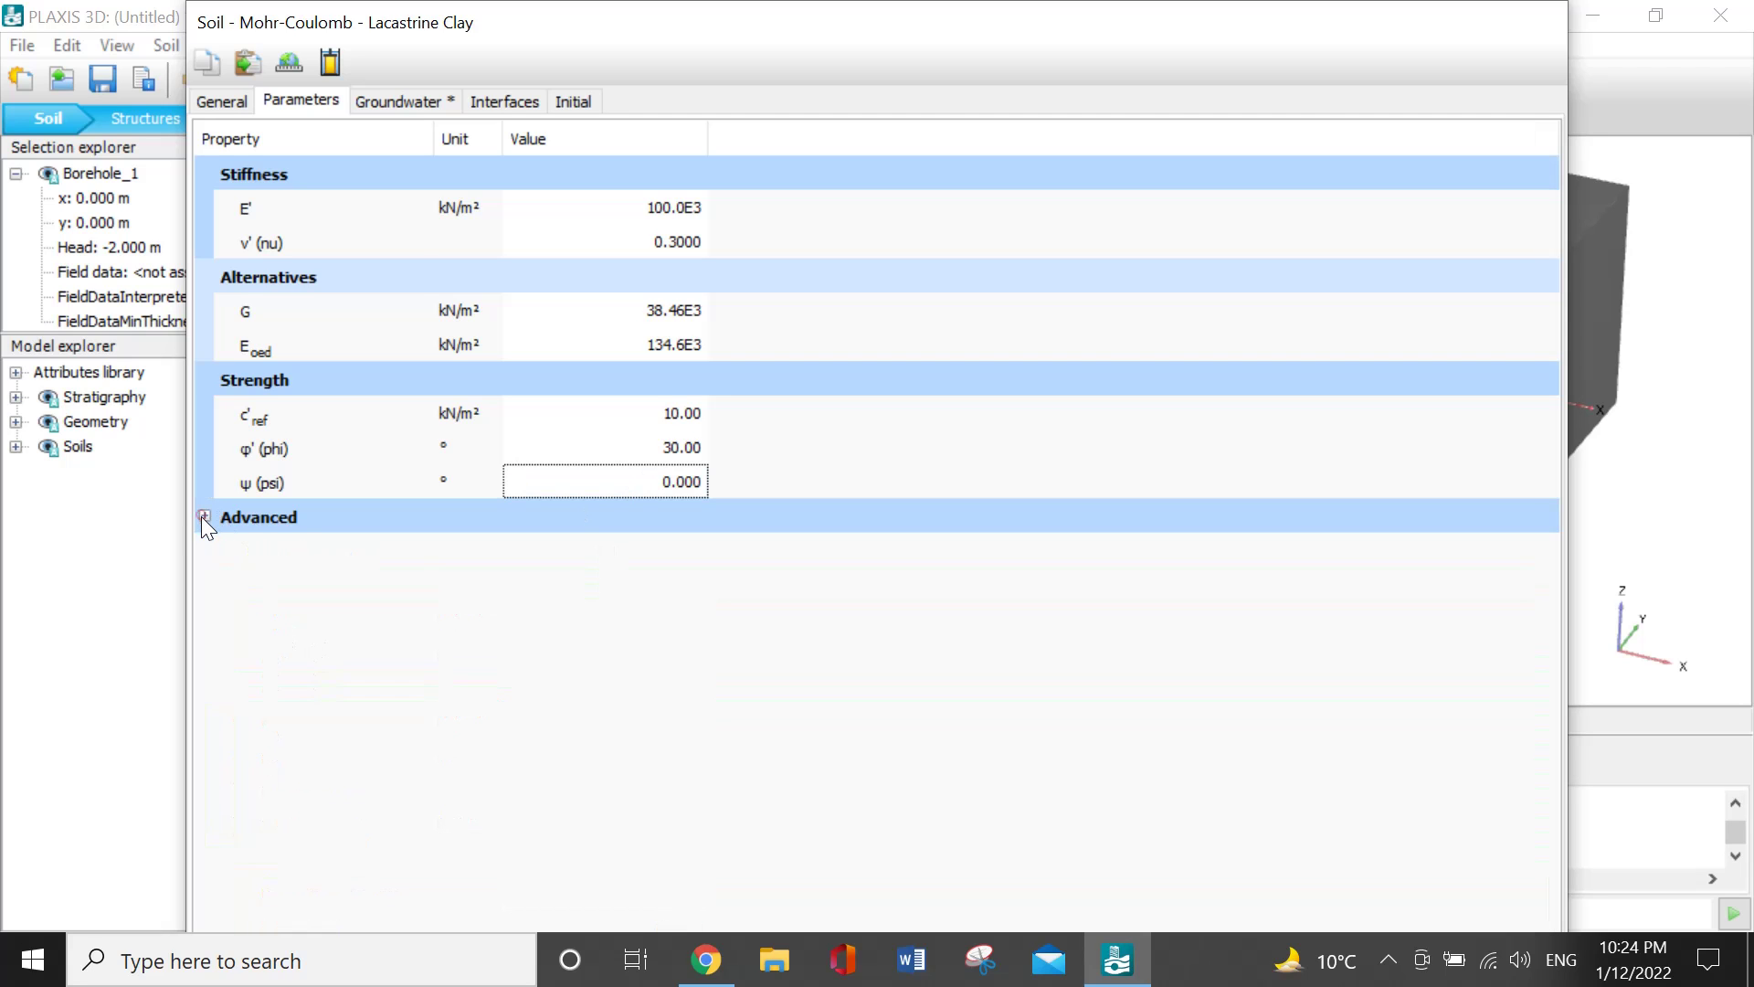
Review the groundwater properties, maximize the Soil window and store the Lacastrine Clay set with OK.
left_click(419, 99)
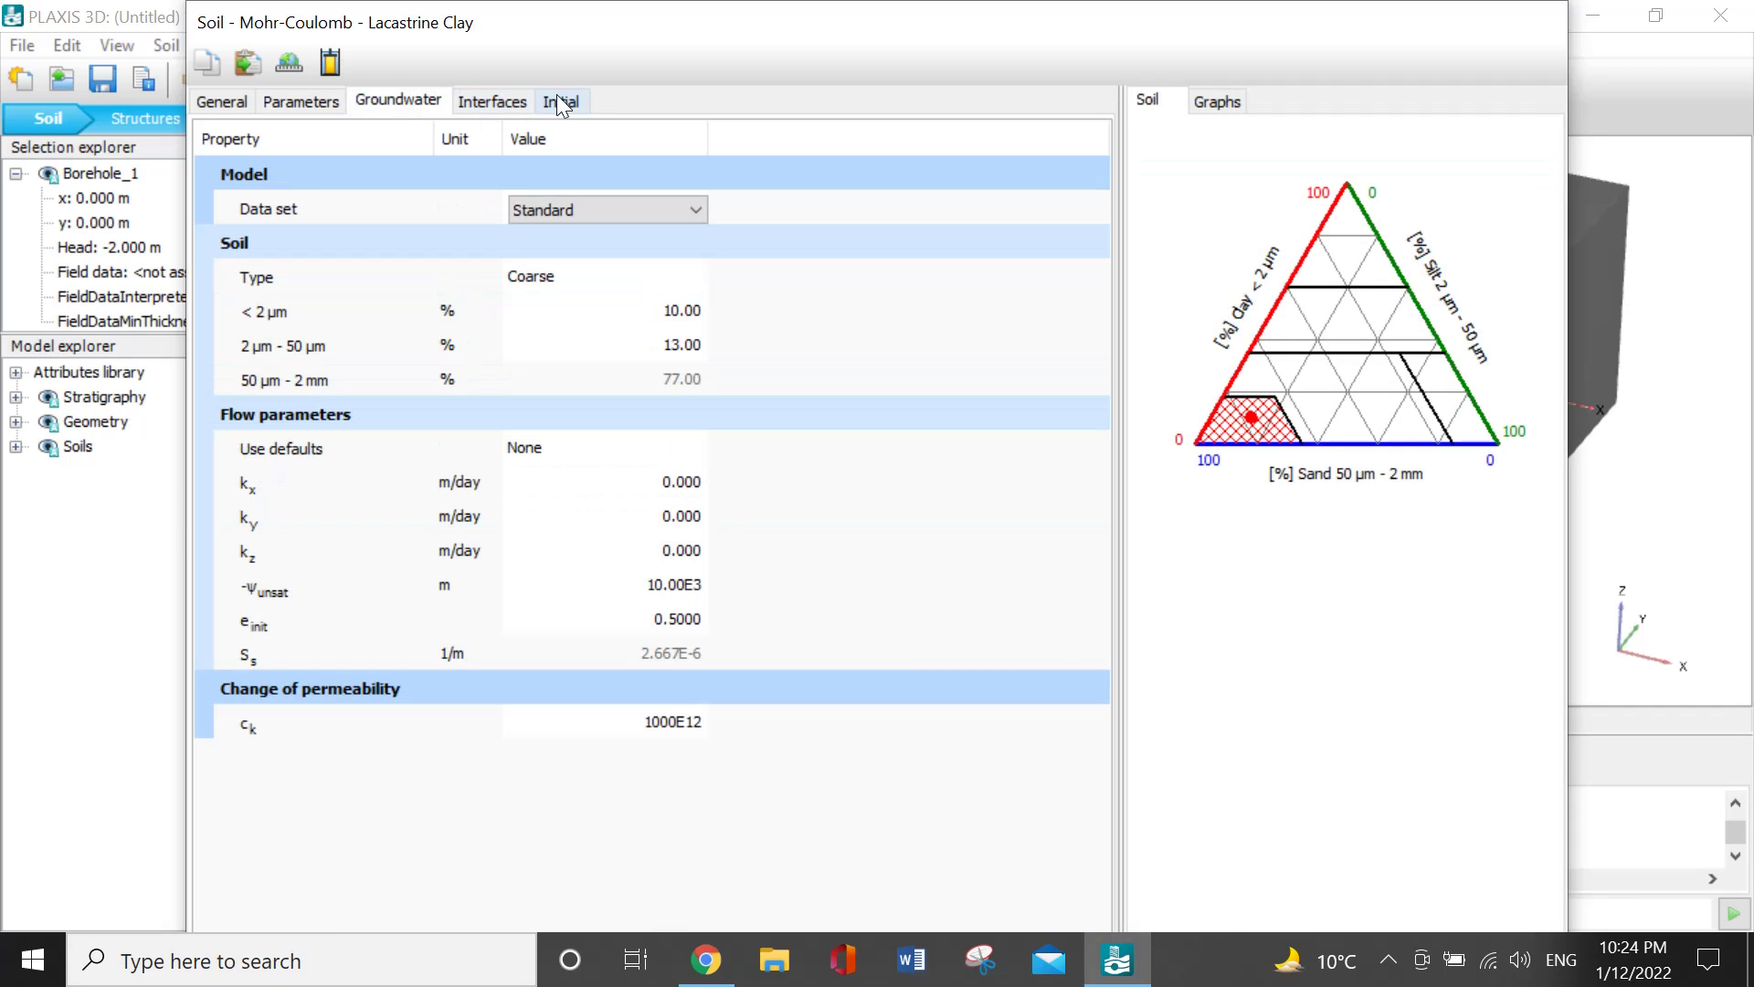
double_click(1071, 13)
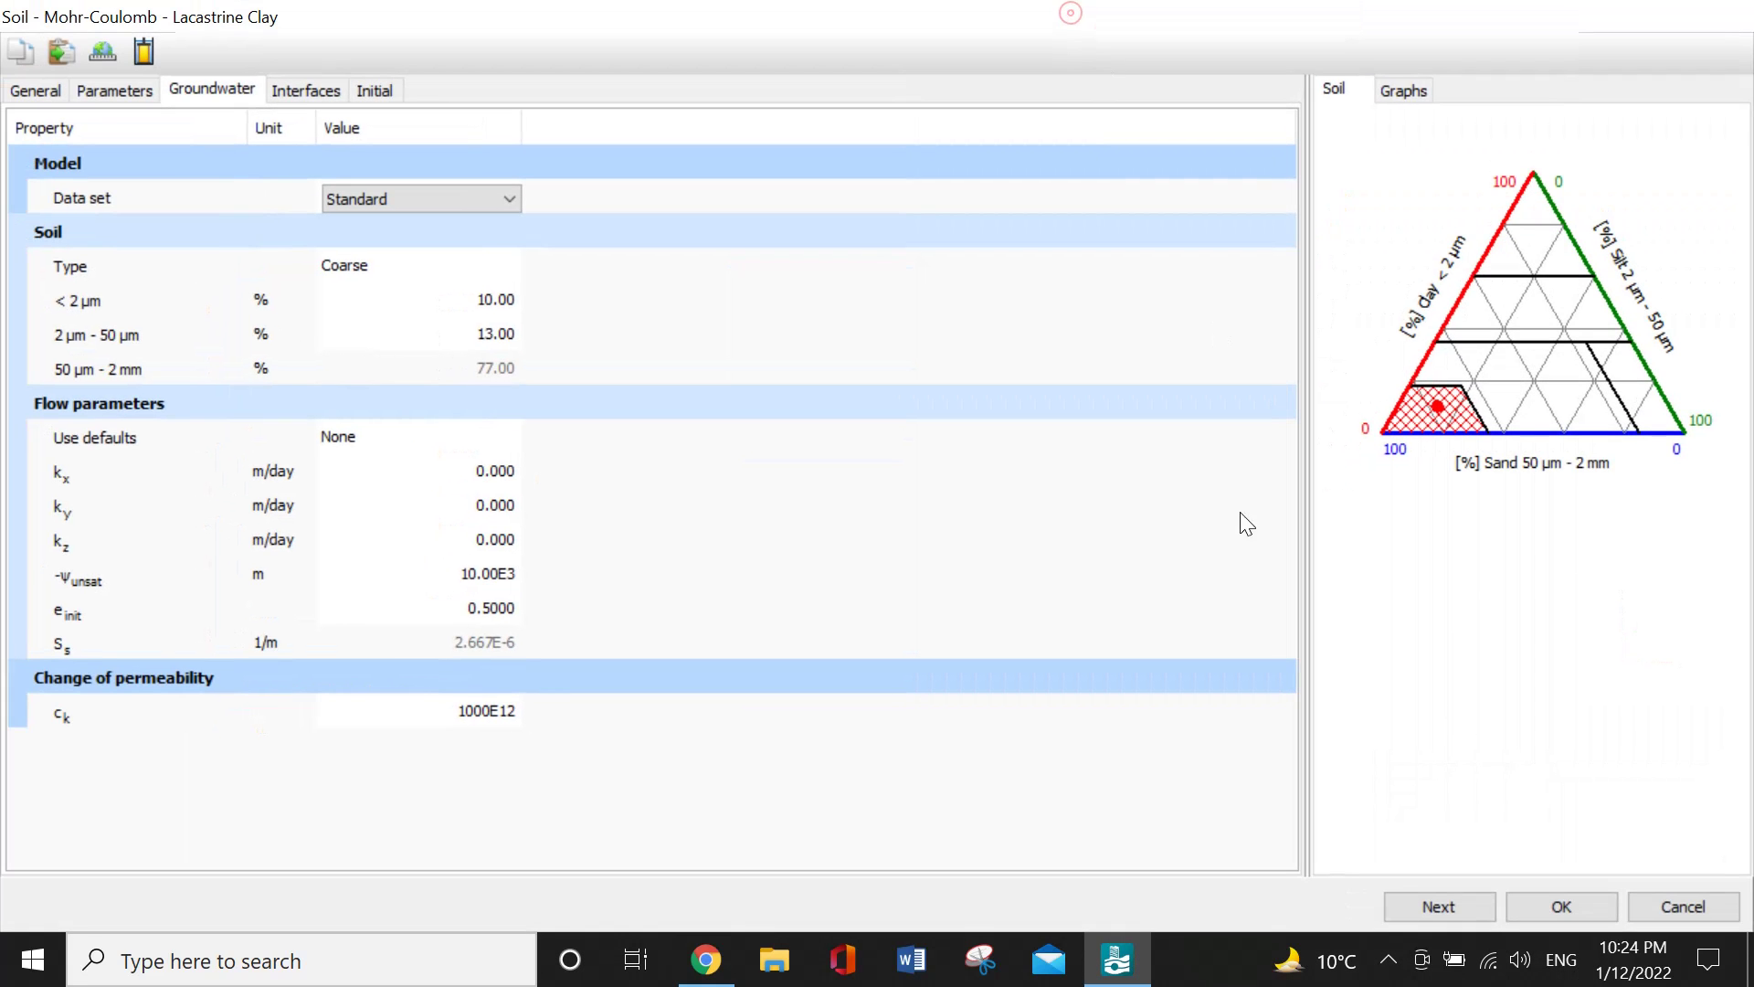
left_click(1561, 907)
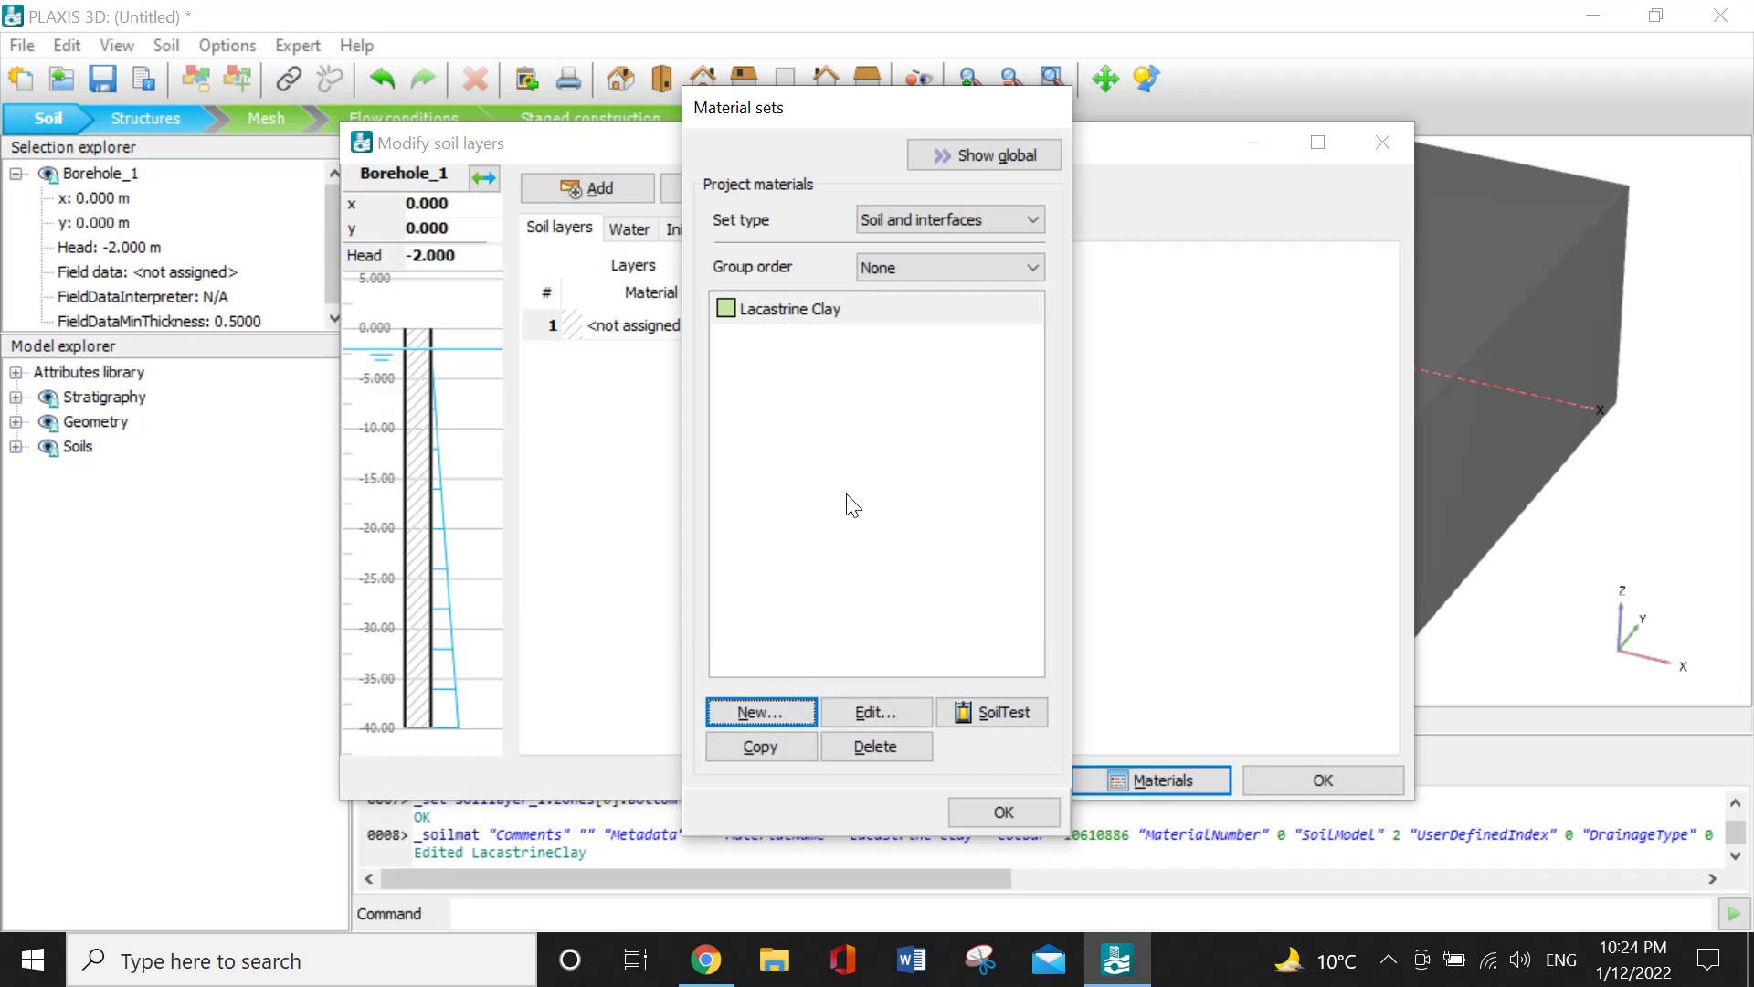
Assign Lacastrine Clay to Borehole_1's layer 1 and view the green soil block.
left_click(1033, 815)
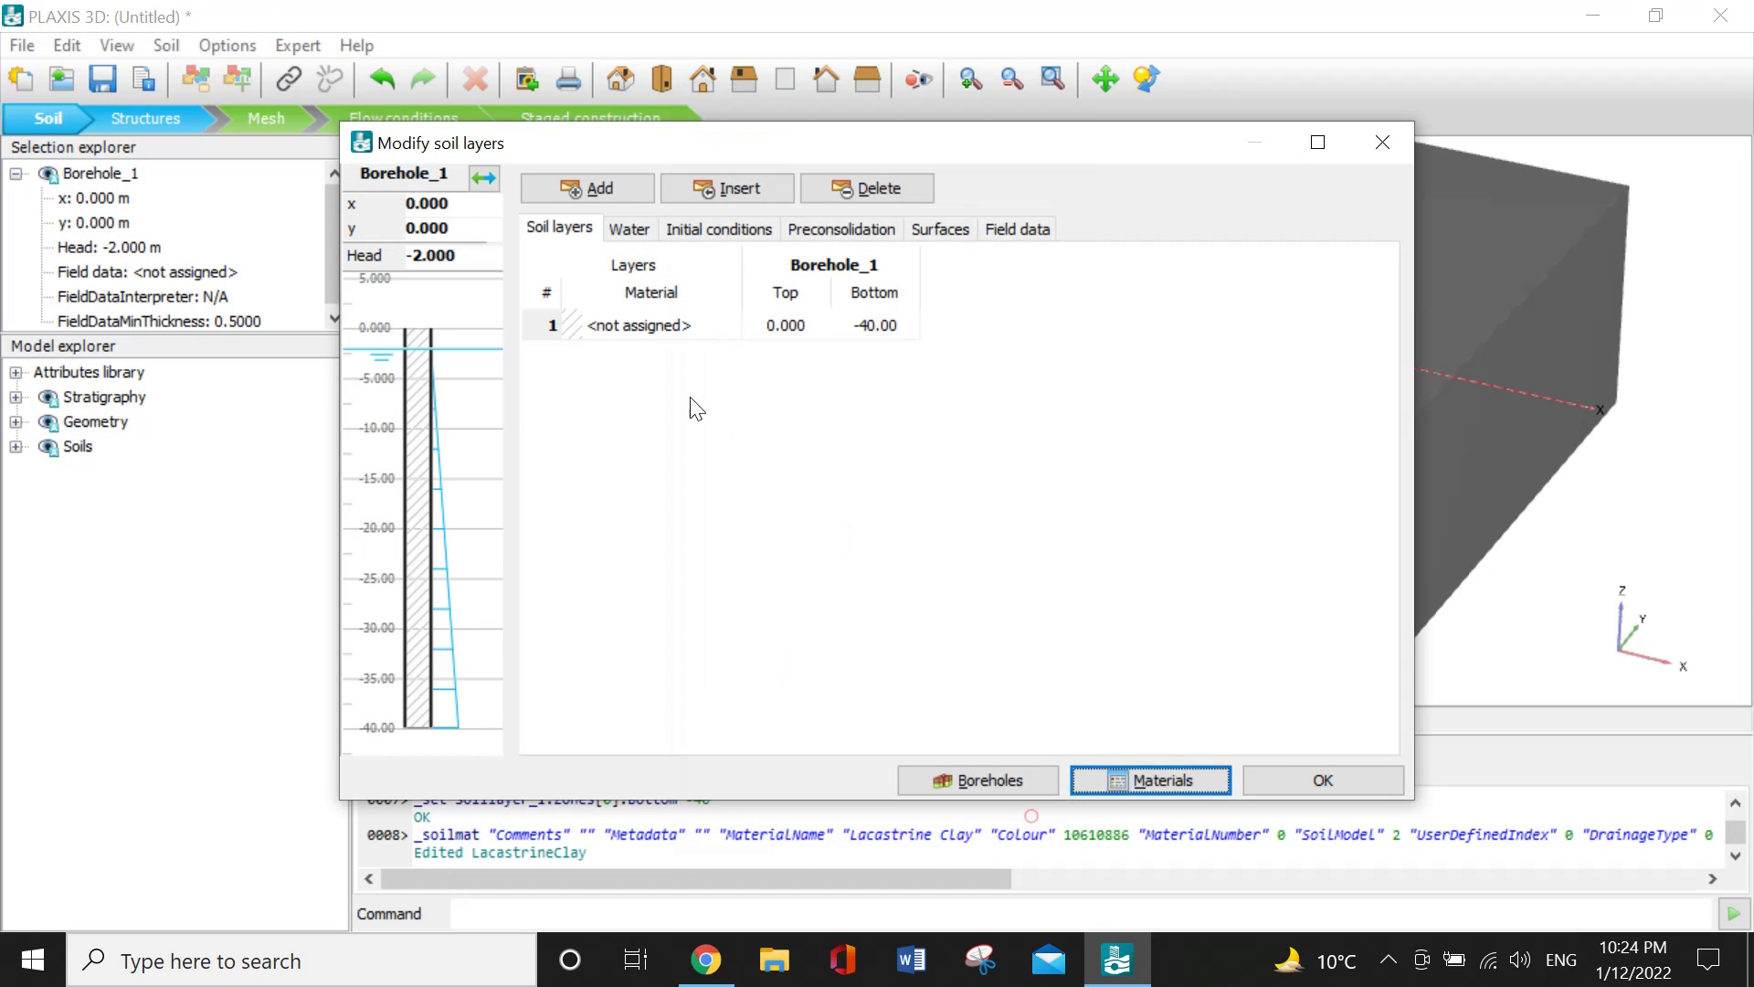
left_click(685, 326)
left_click(705, 323)
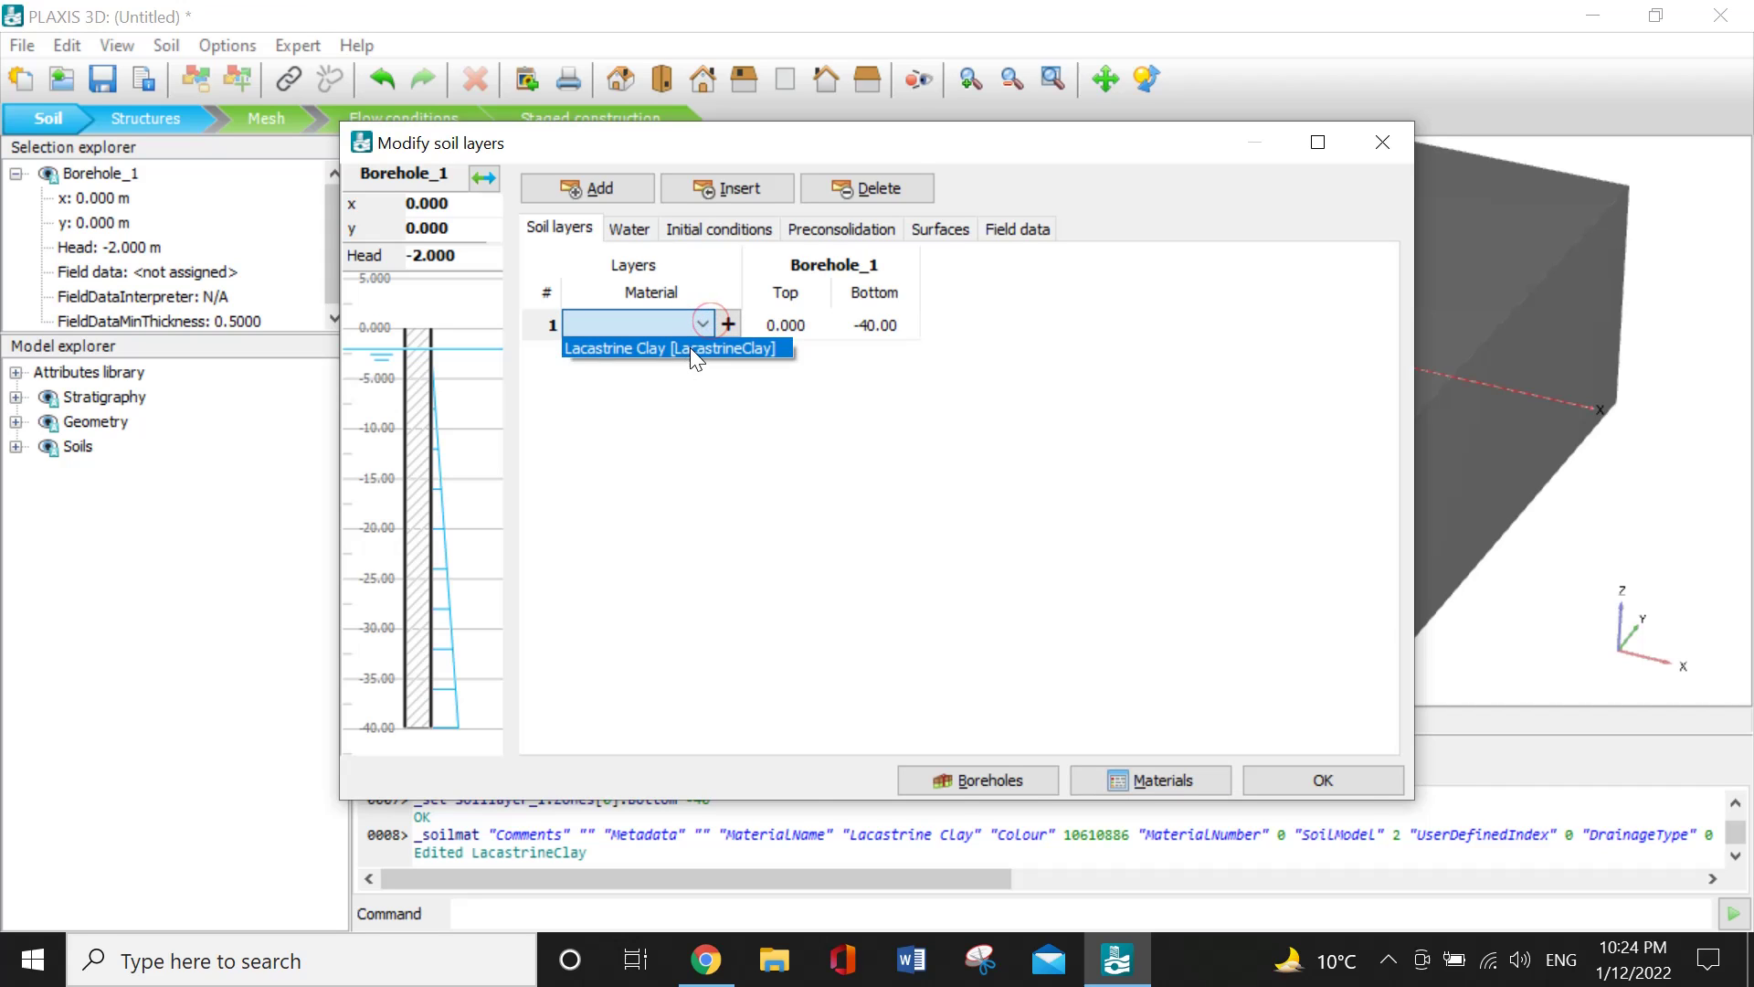
left_click(688, 347)
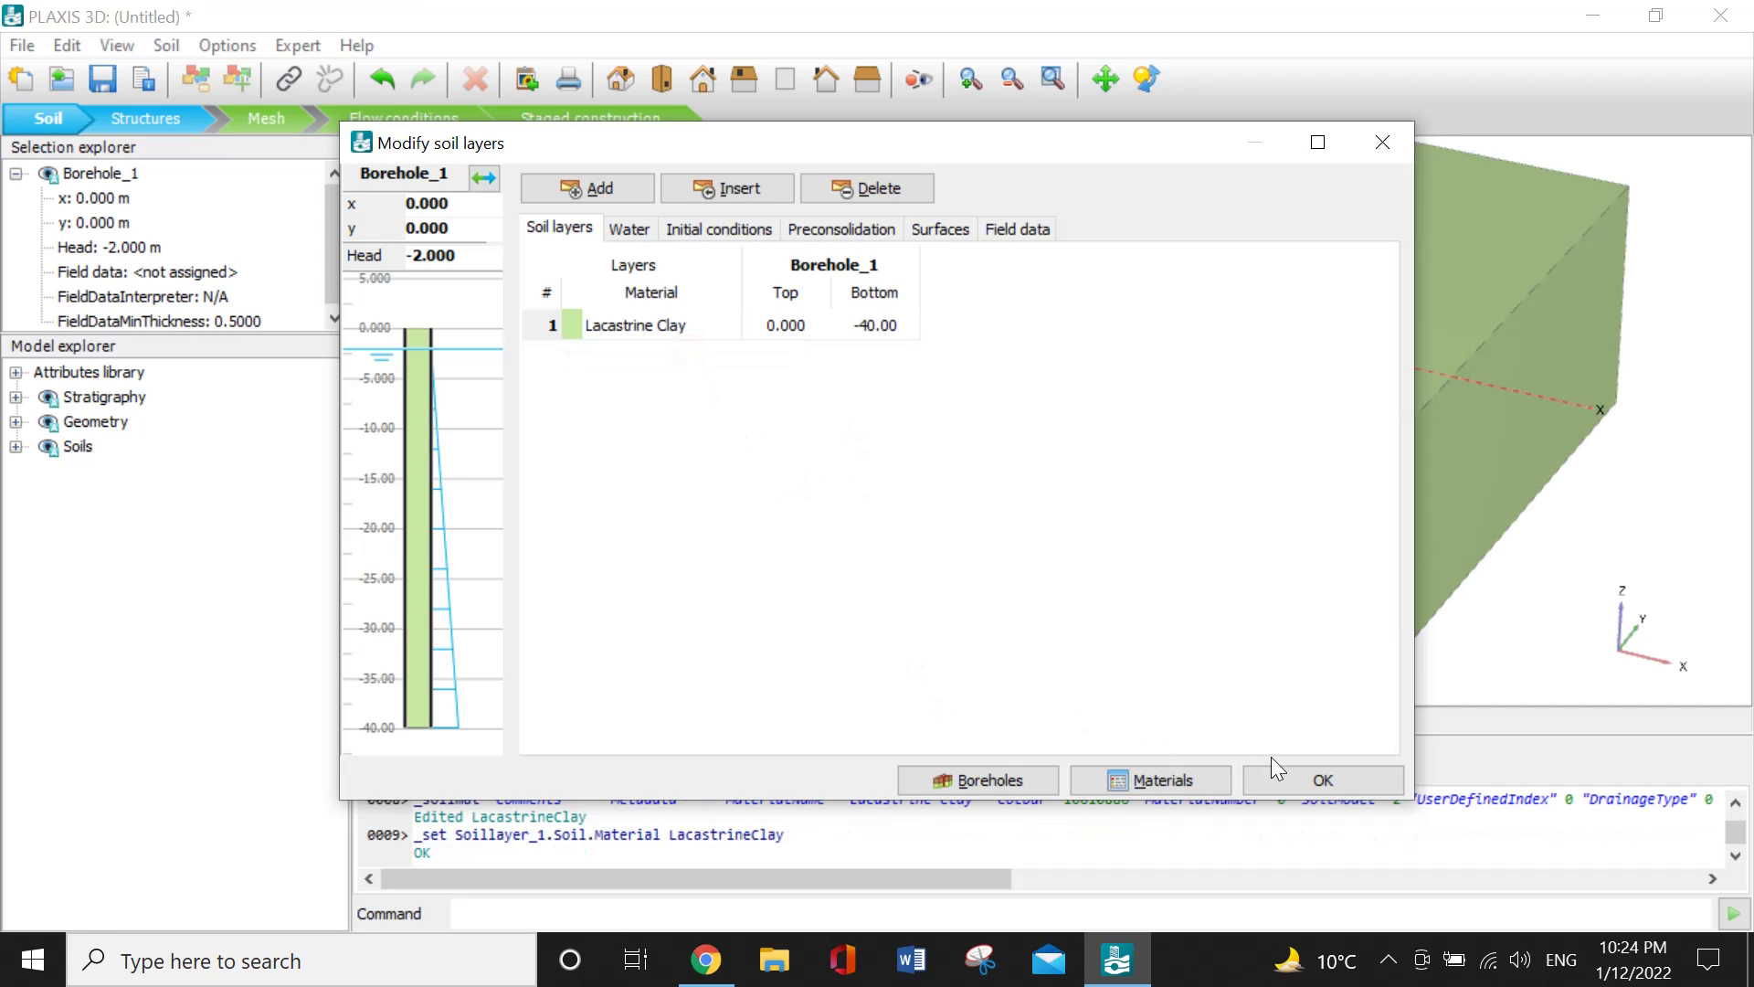
left_click(1319, 780)
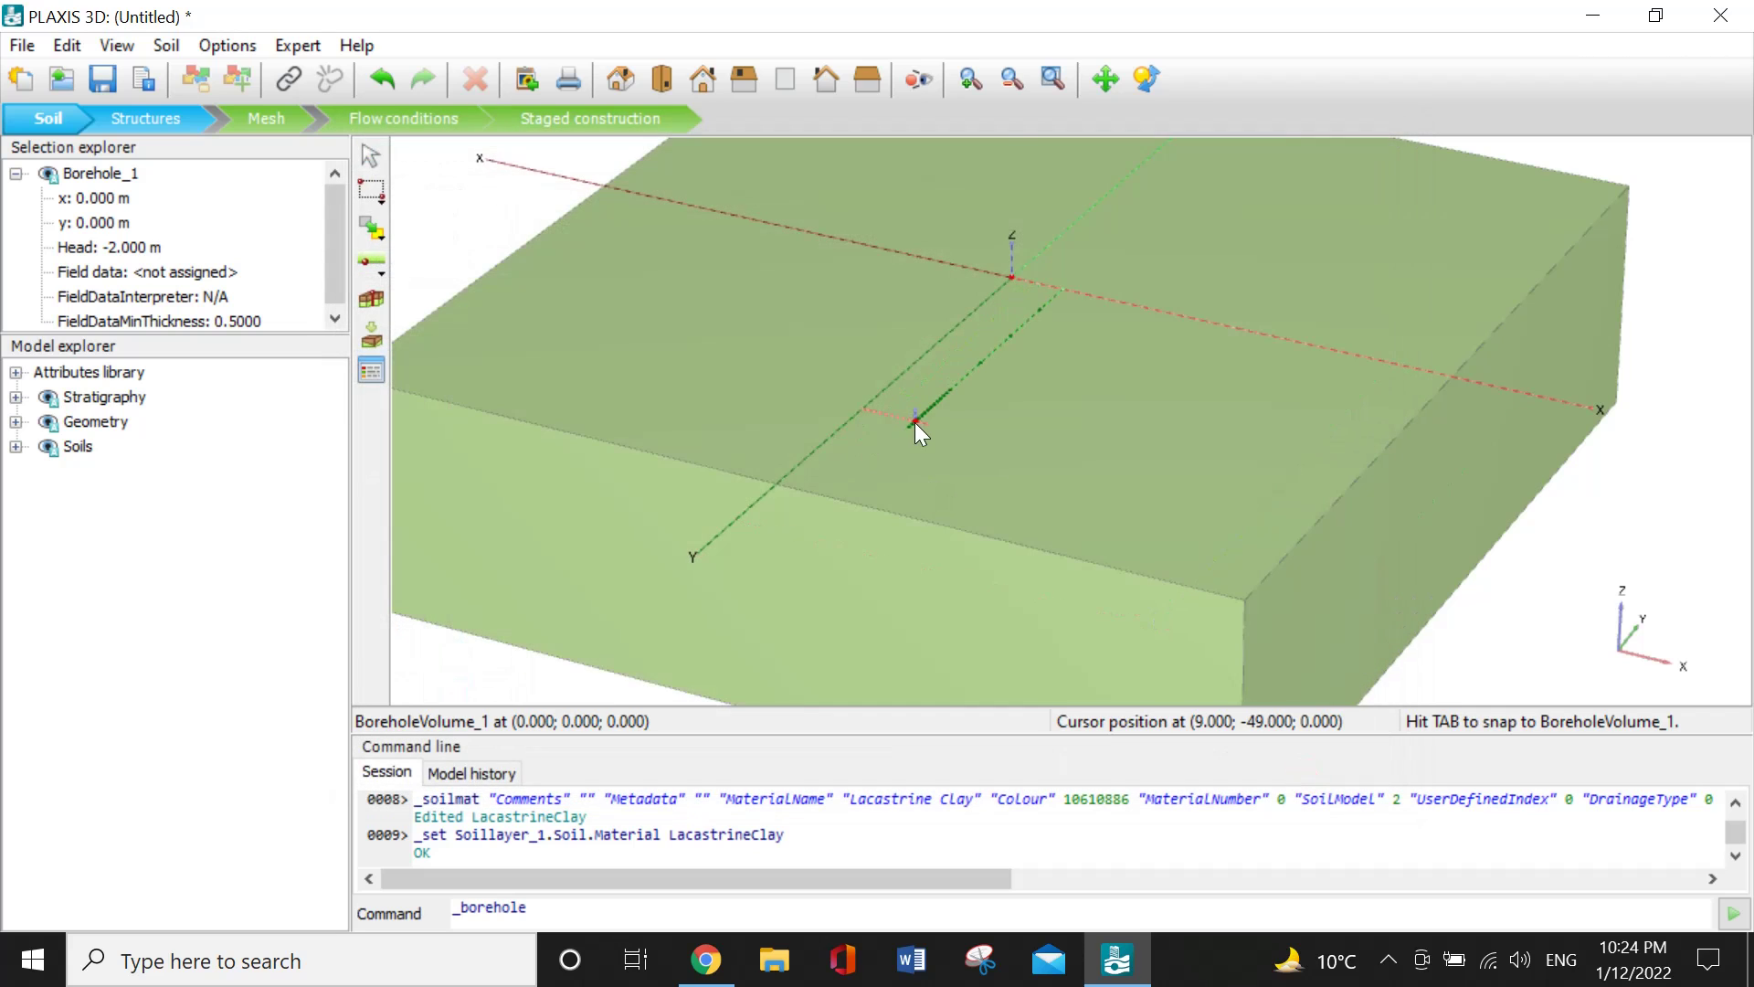
scroll(913, 422, "down", 5)
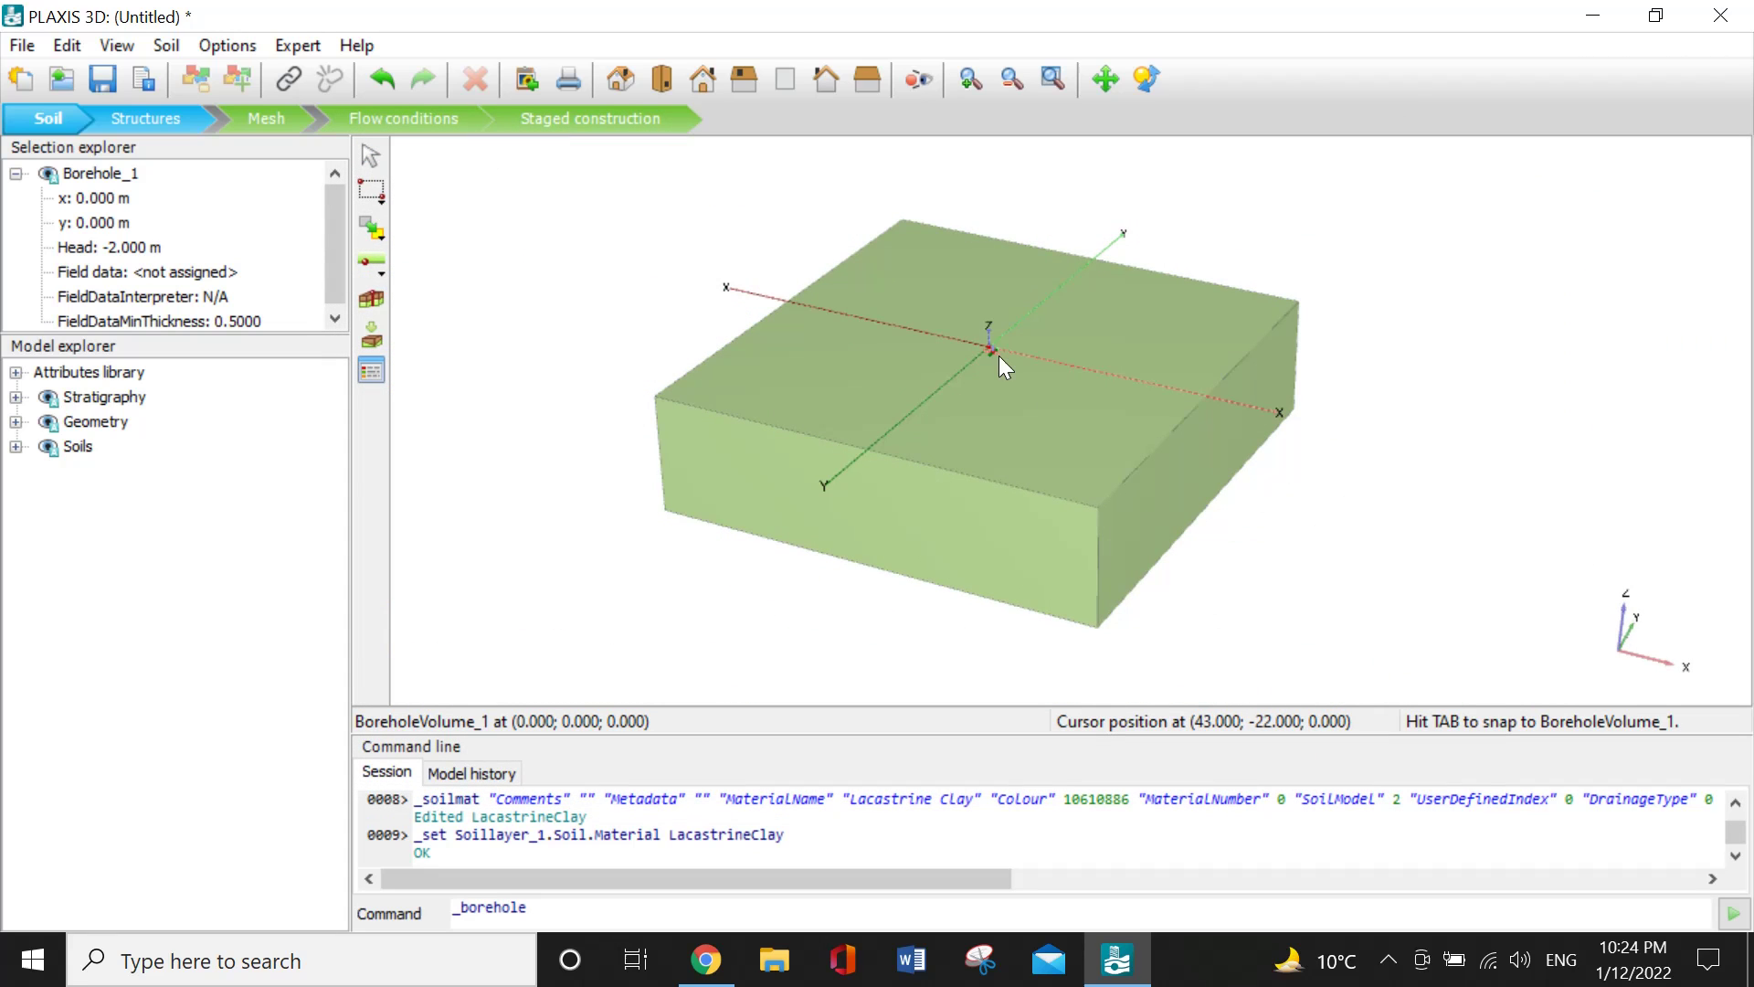
key("Escape")
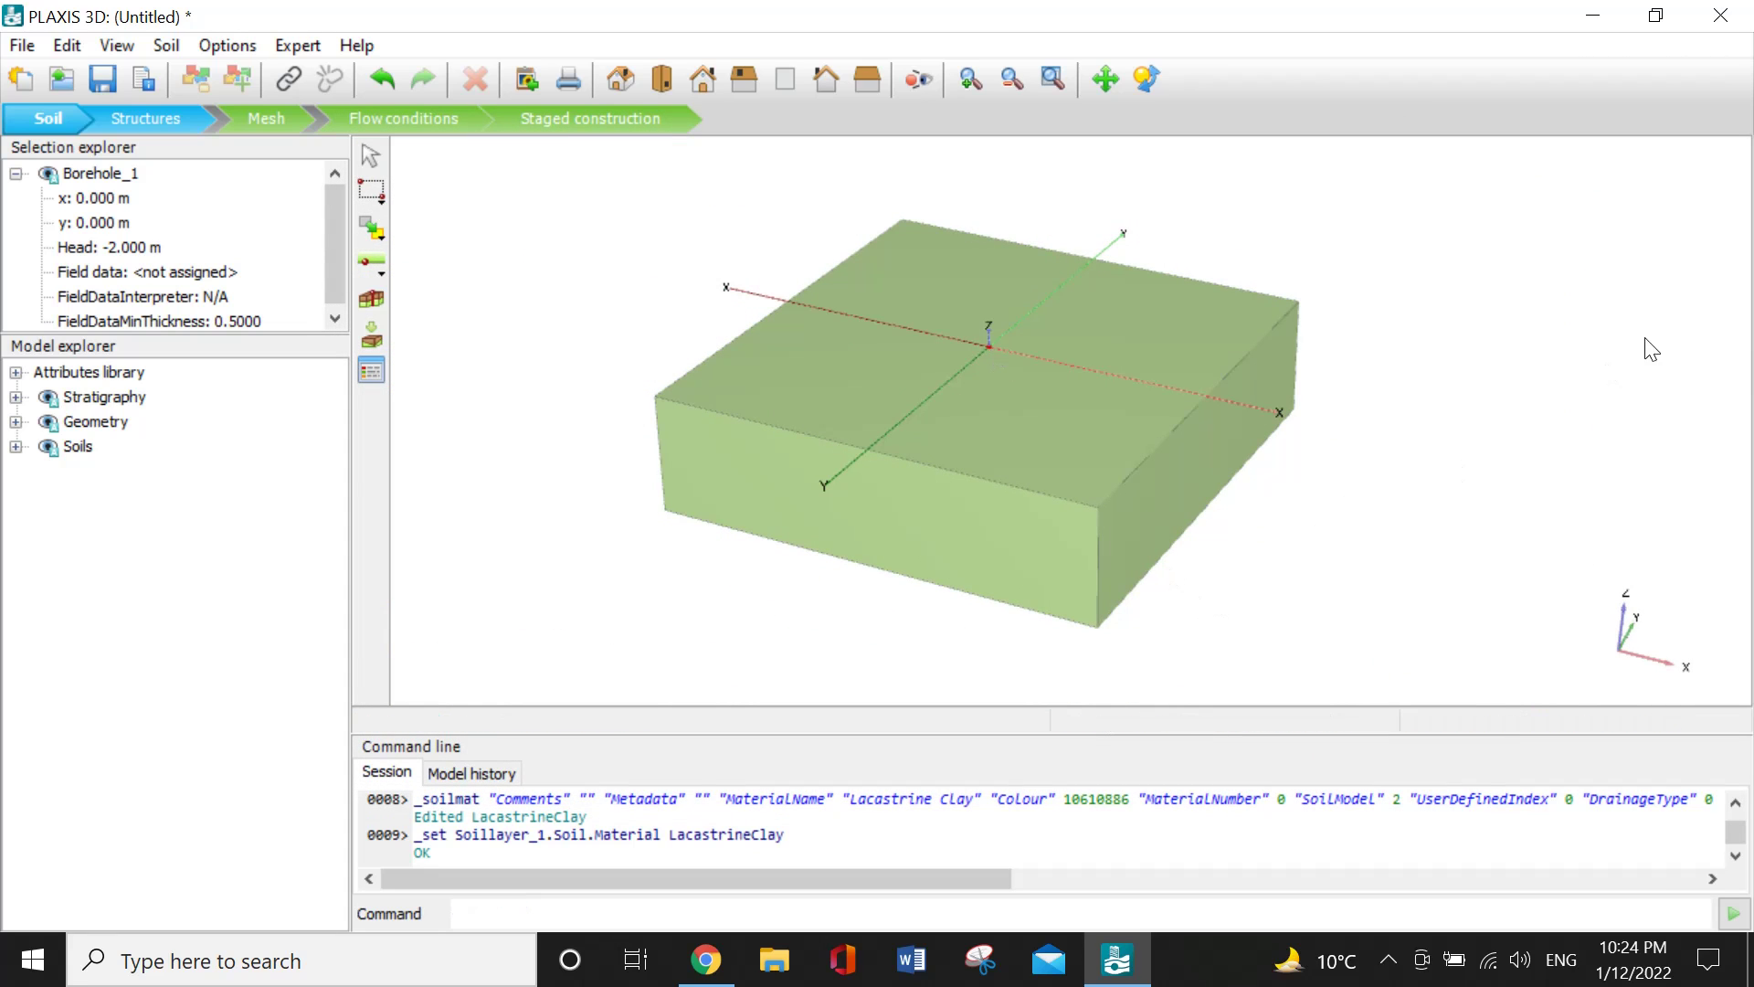
Save to Documents as 'Foundation in Over Consolidated Clays (OCC) CASE A.p3d', replacing the existing file, and exit.
left_click(1720, 15)
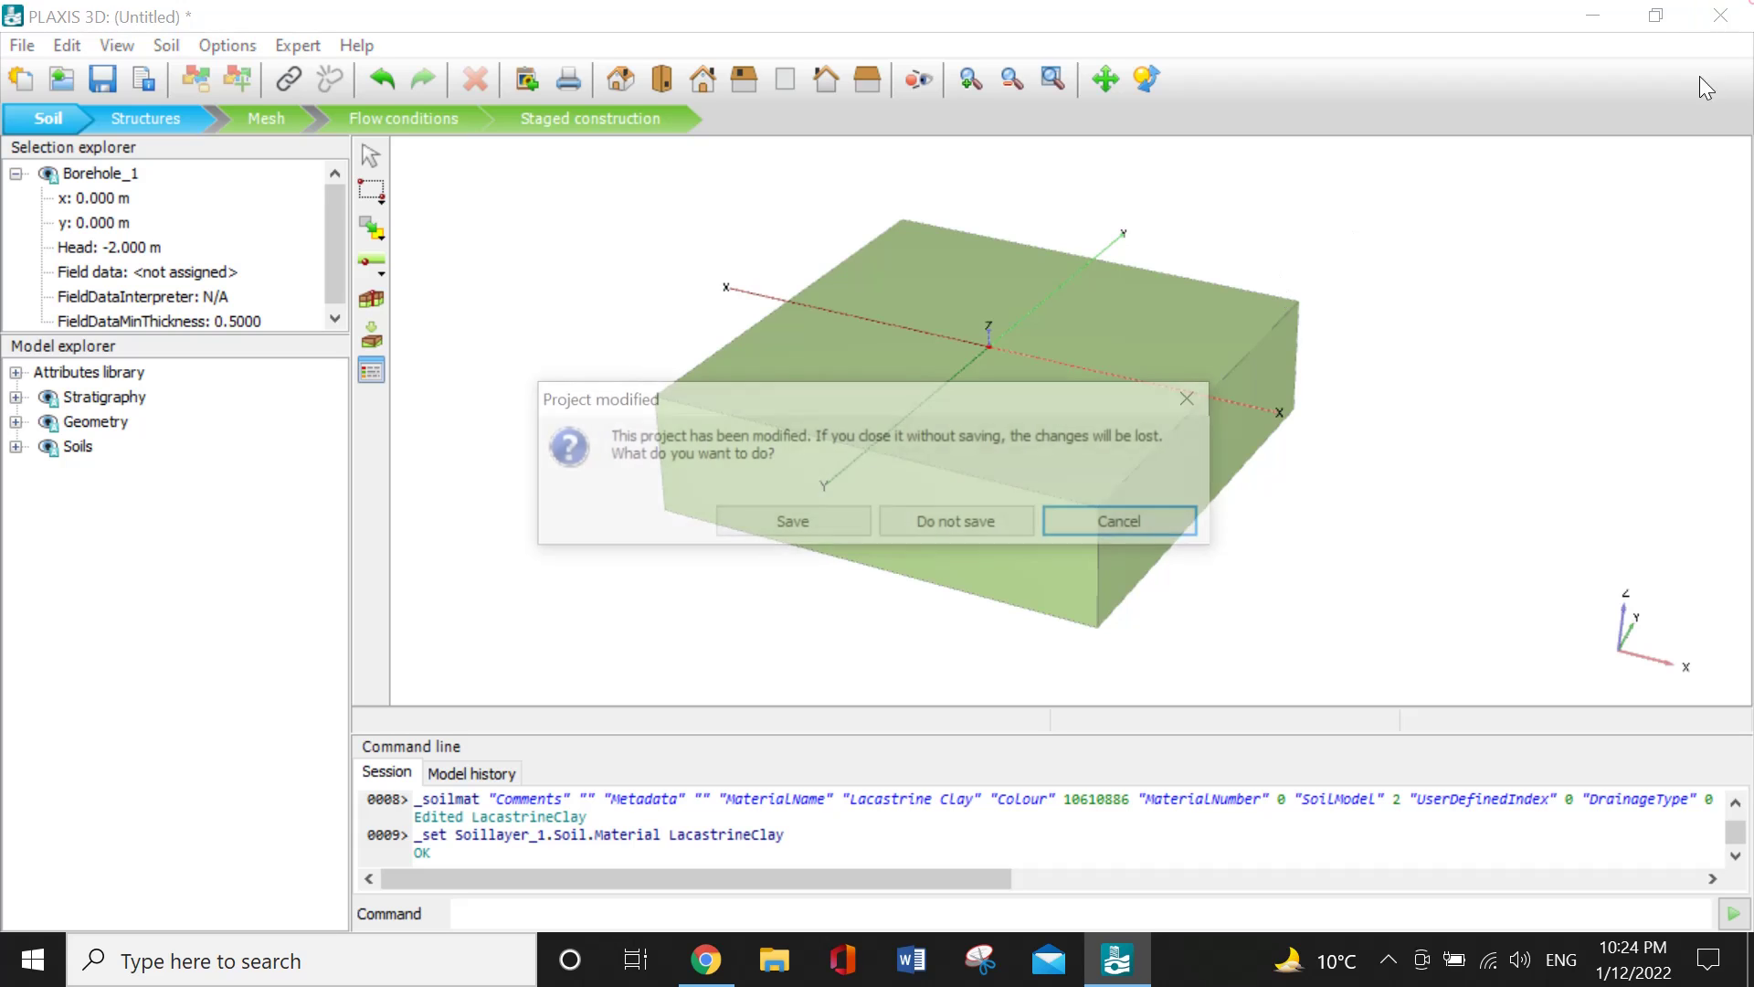
left_click(794, 523)
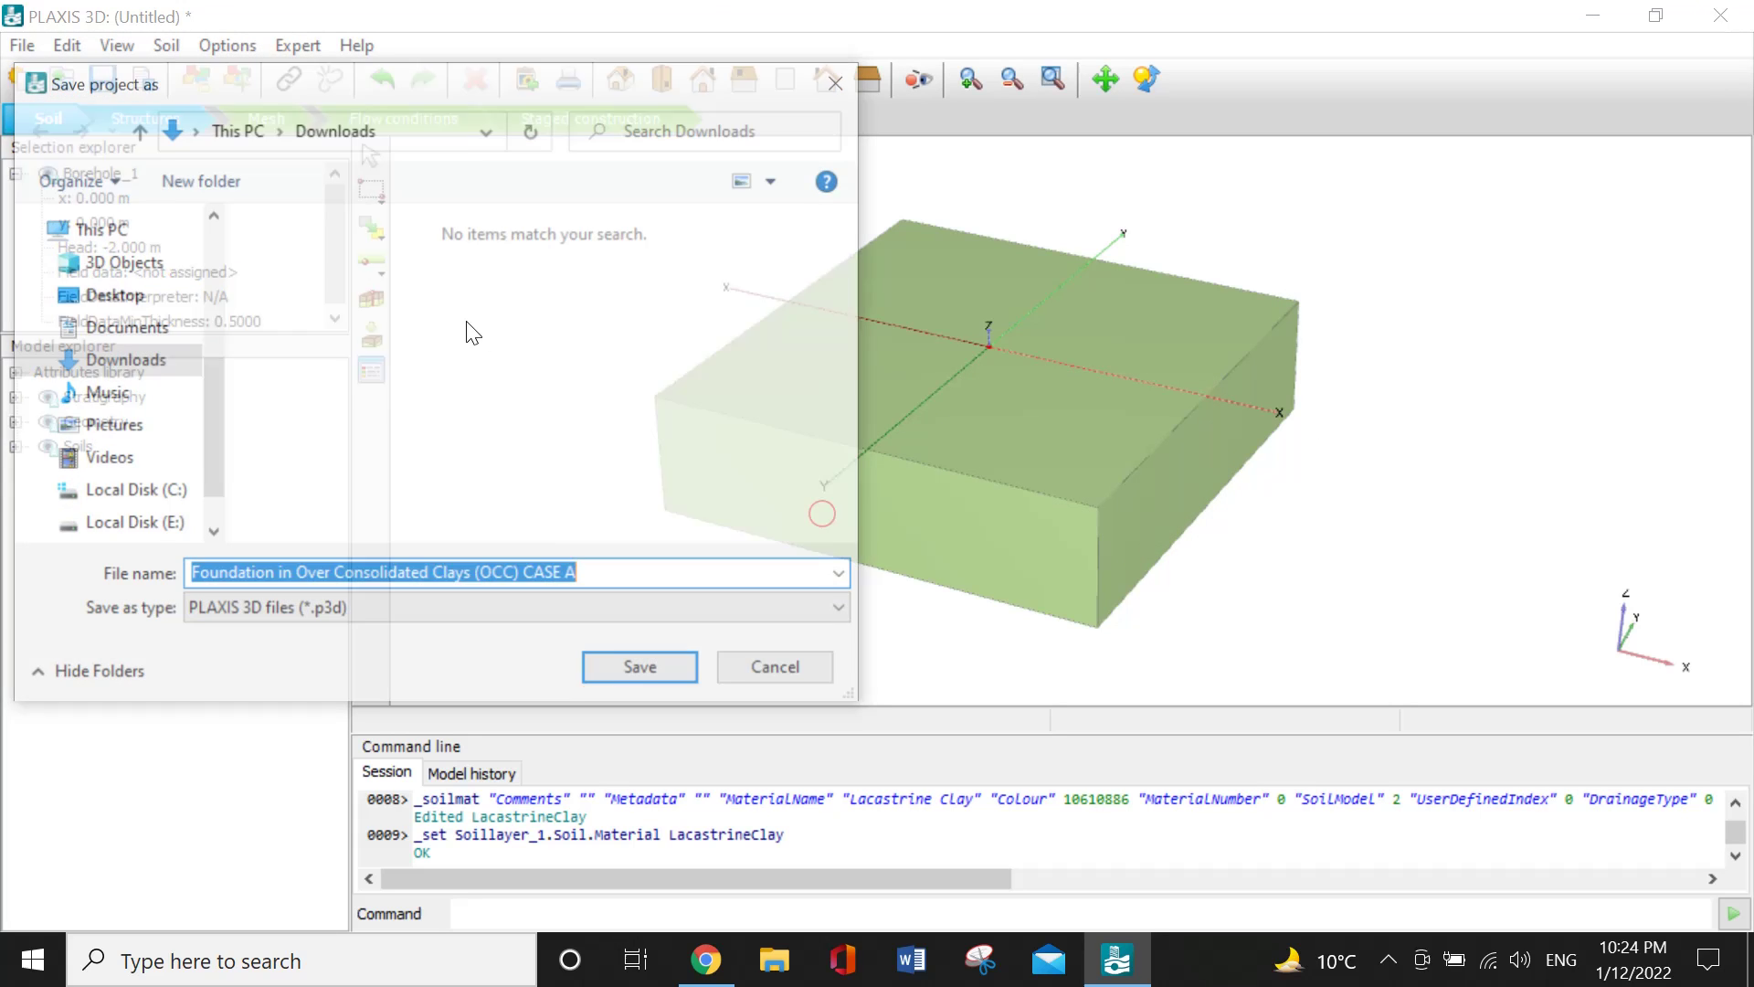
left_click(119, 329)
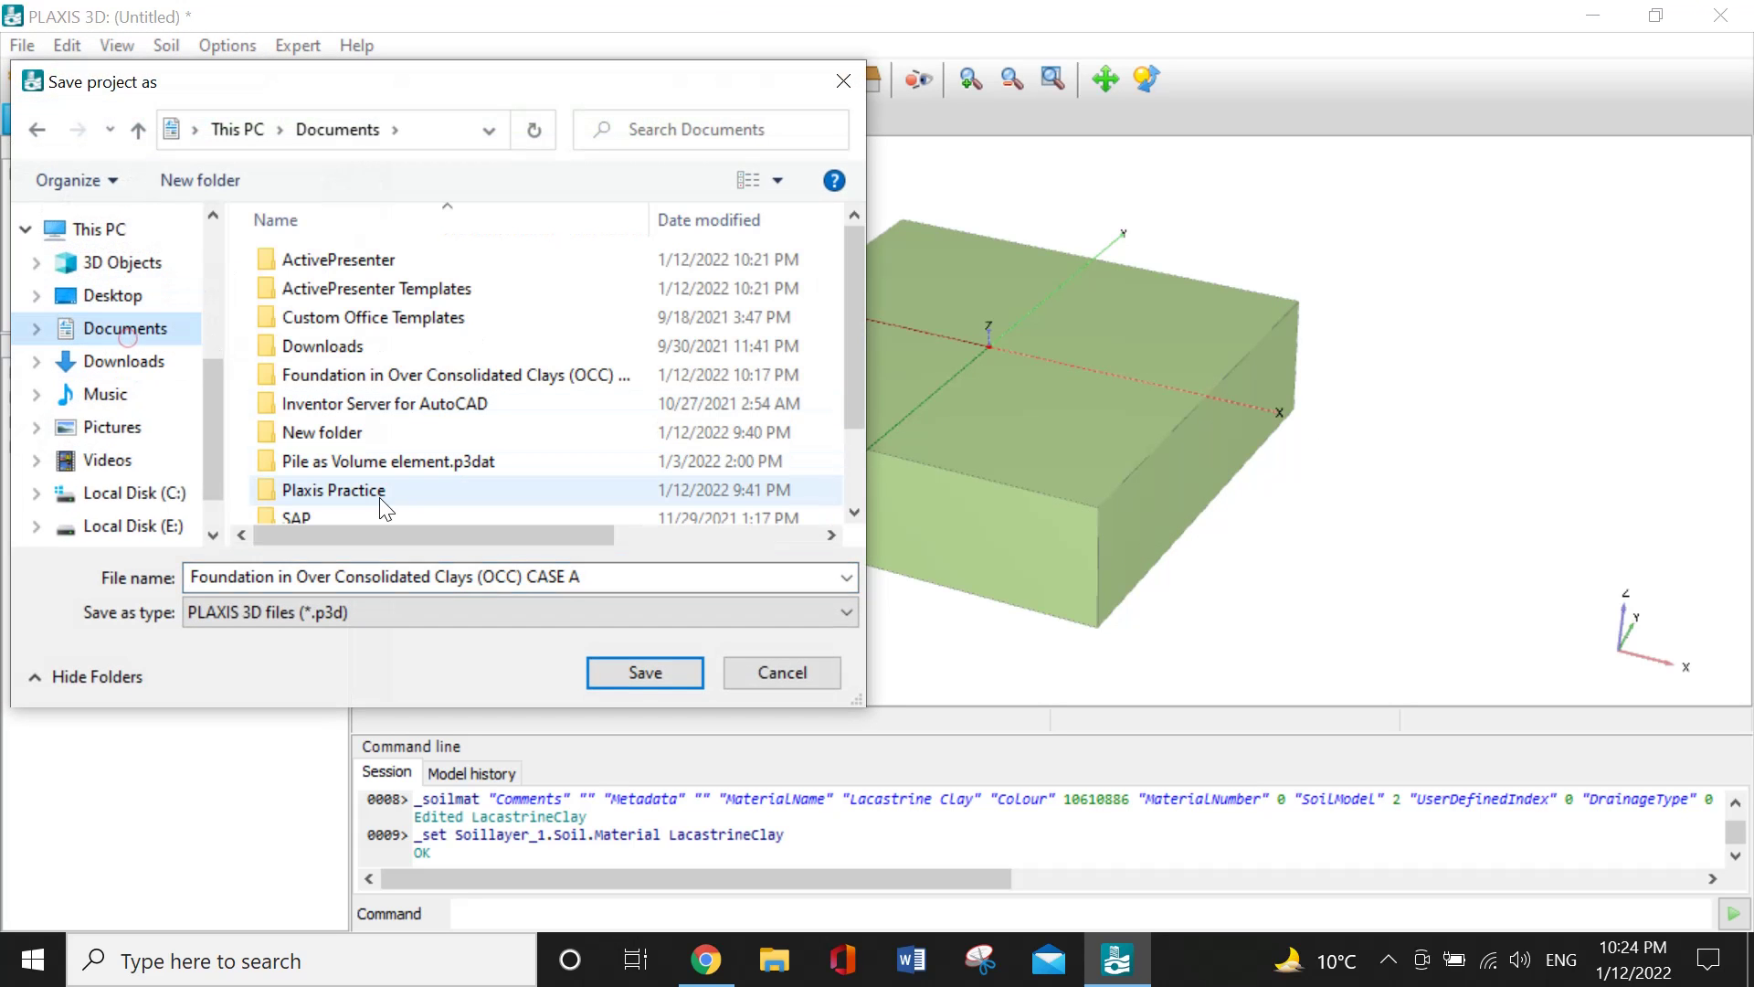
left_click(645, 674)
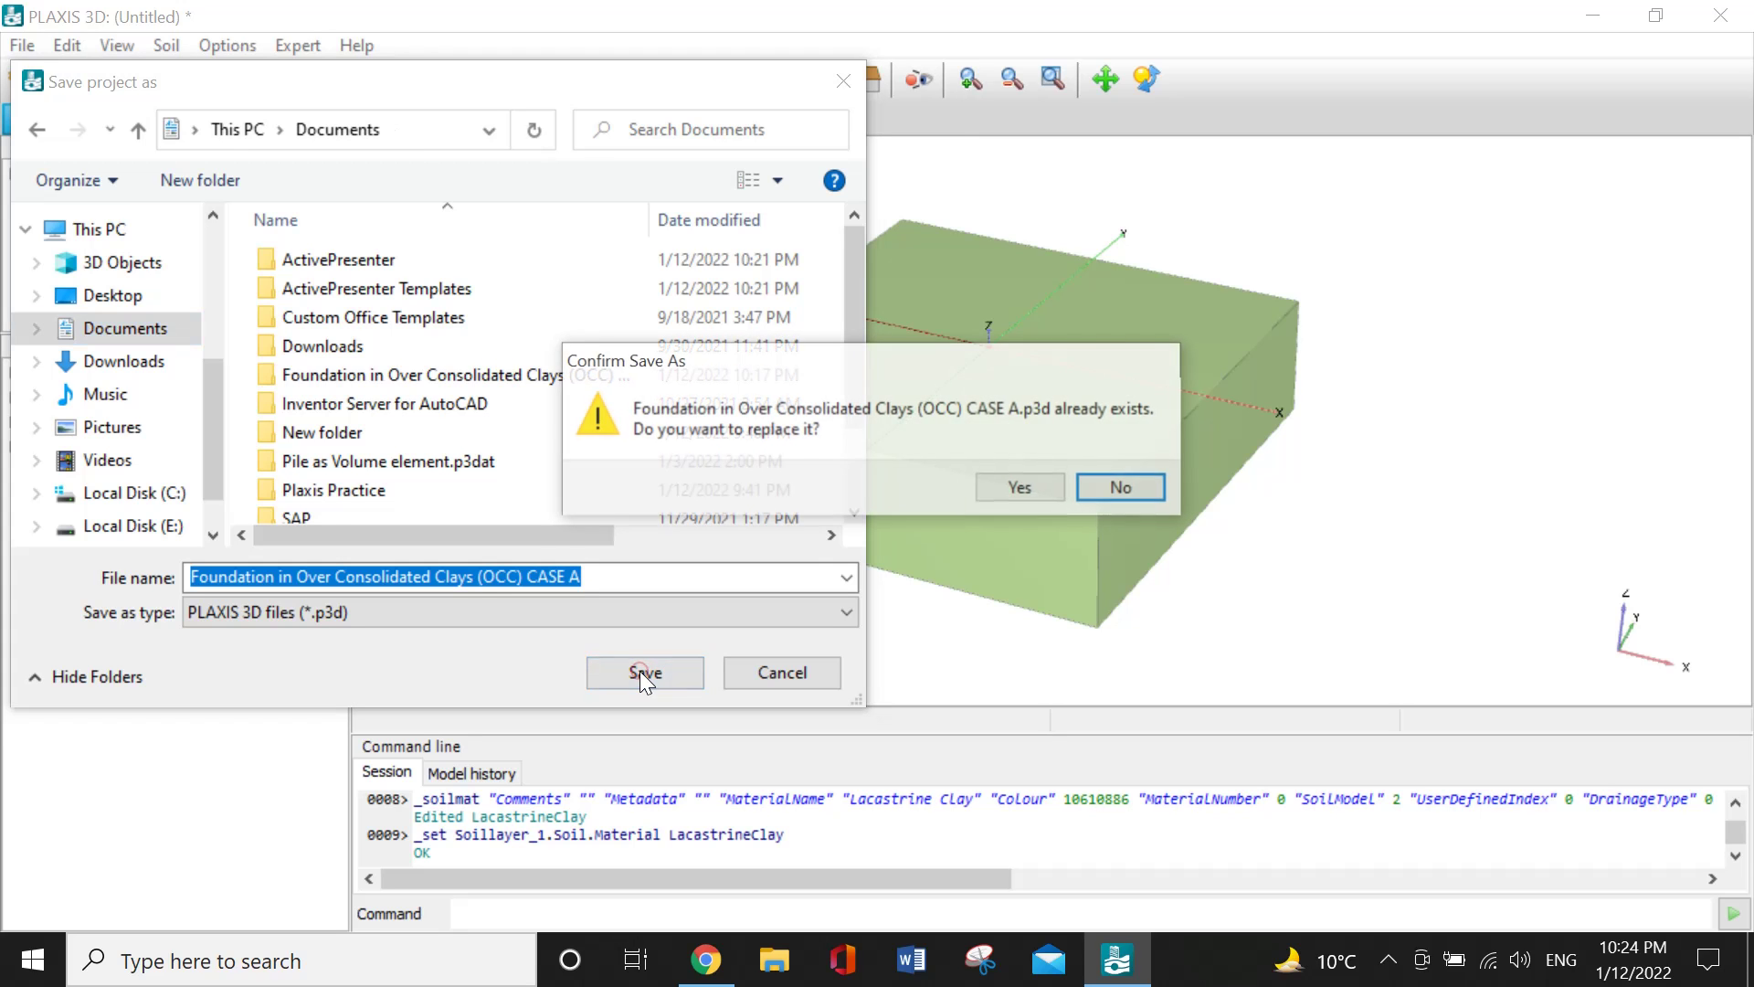
left_click(1021, 490)
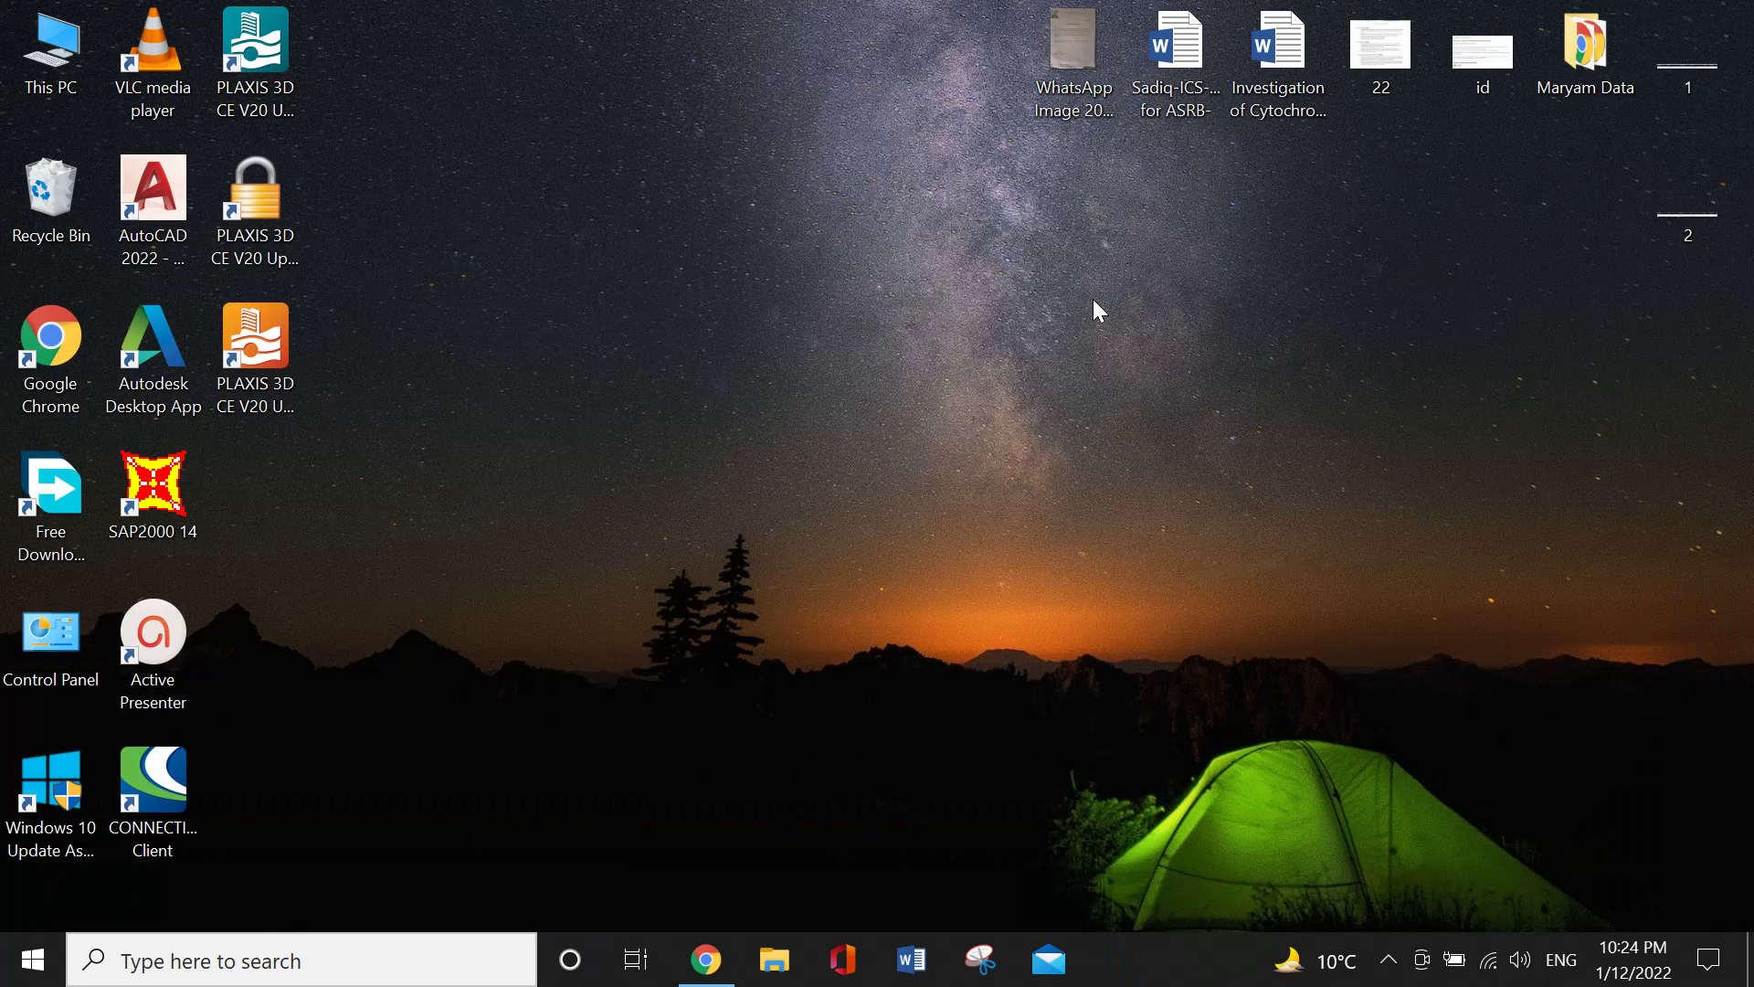